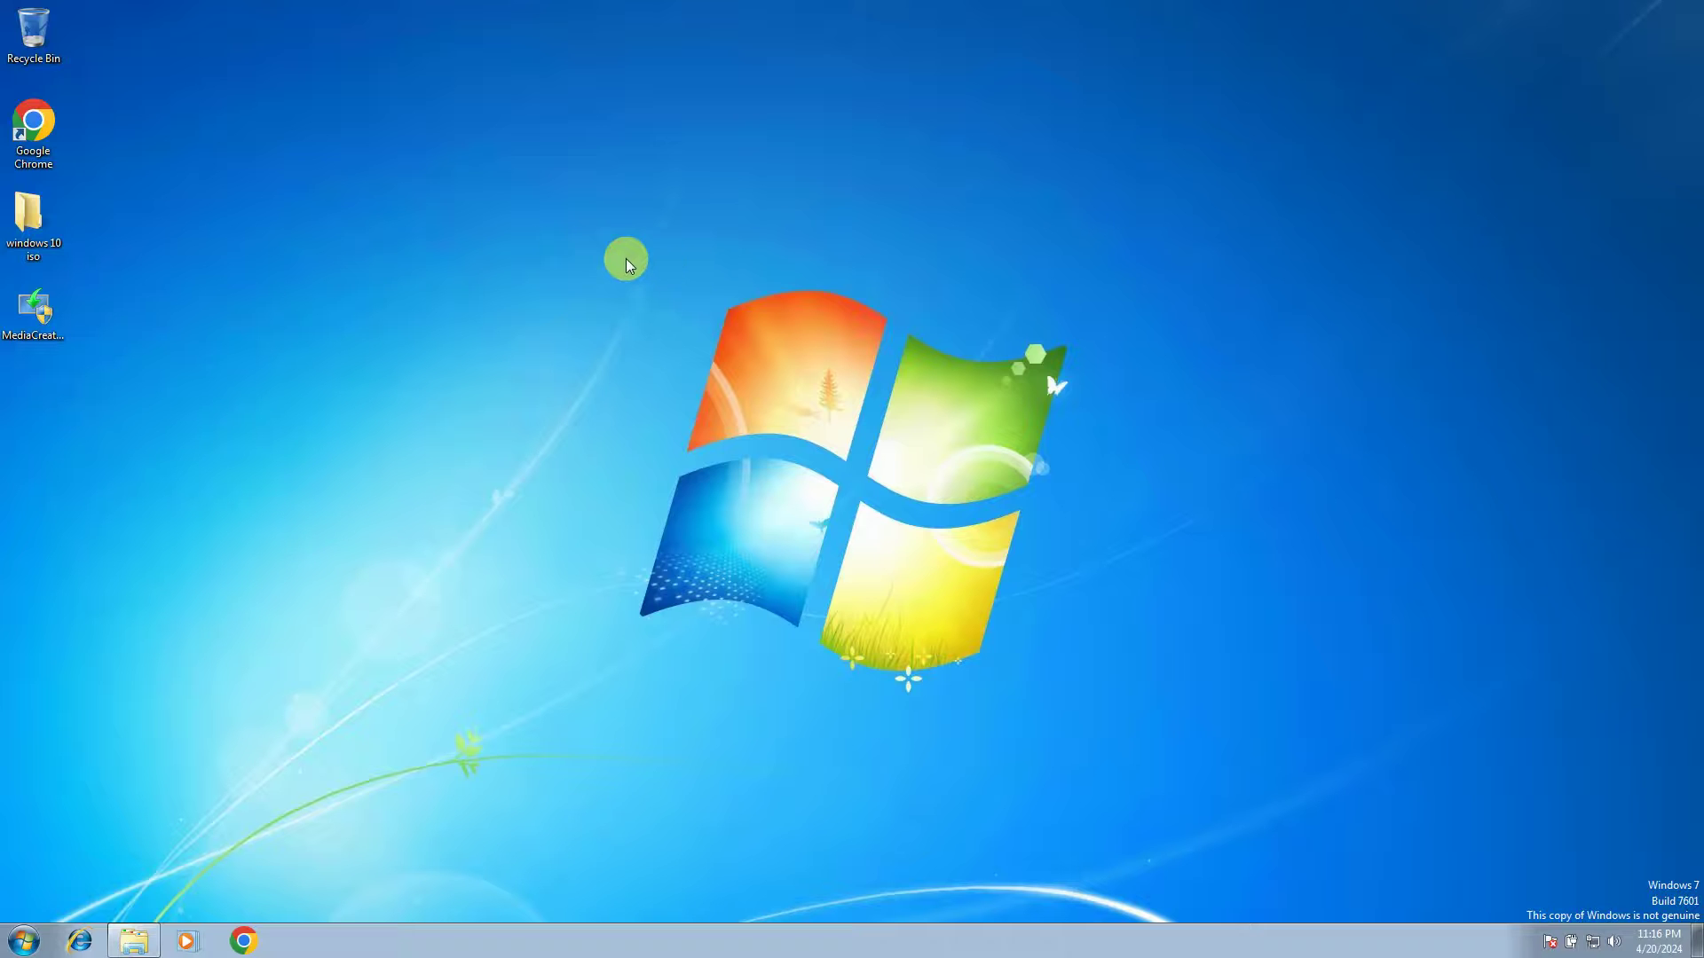
# Launch the Media Creation Tool as administrator and approve the permission prompt
pyautogui.rightClick(34, 330)
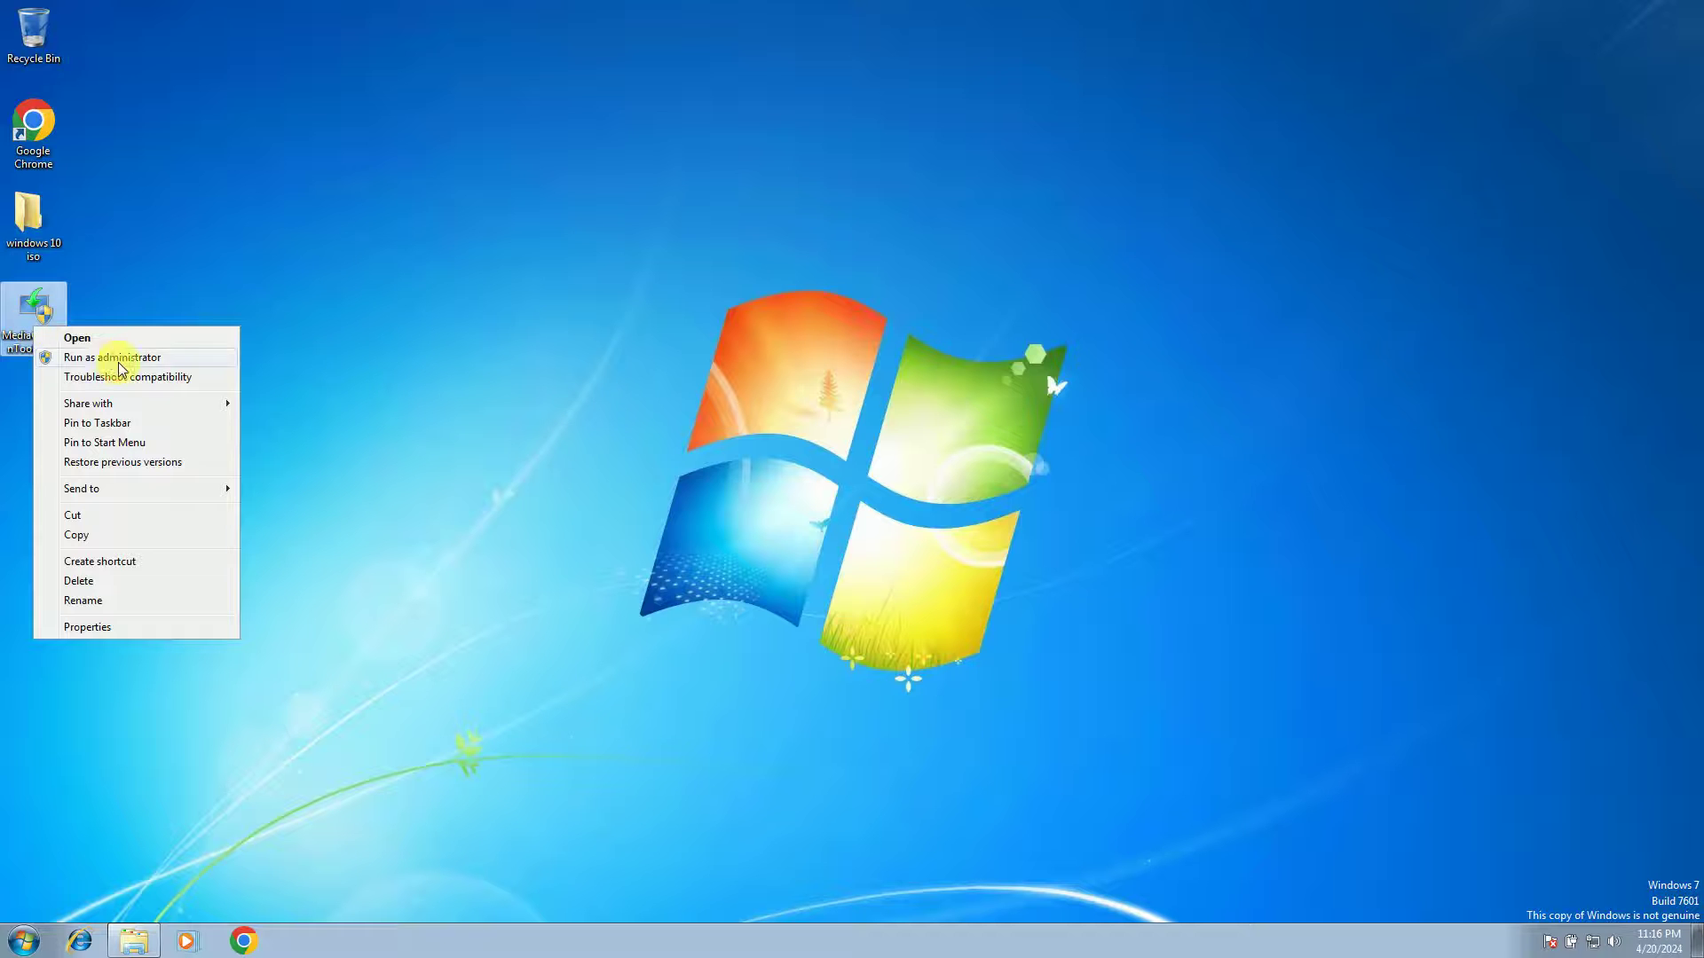
pyautogui.click(114, 359)
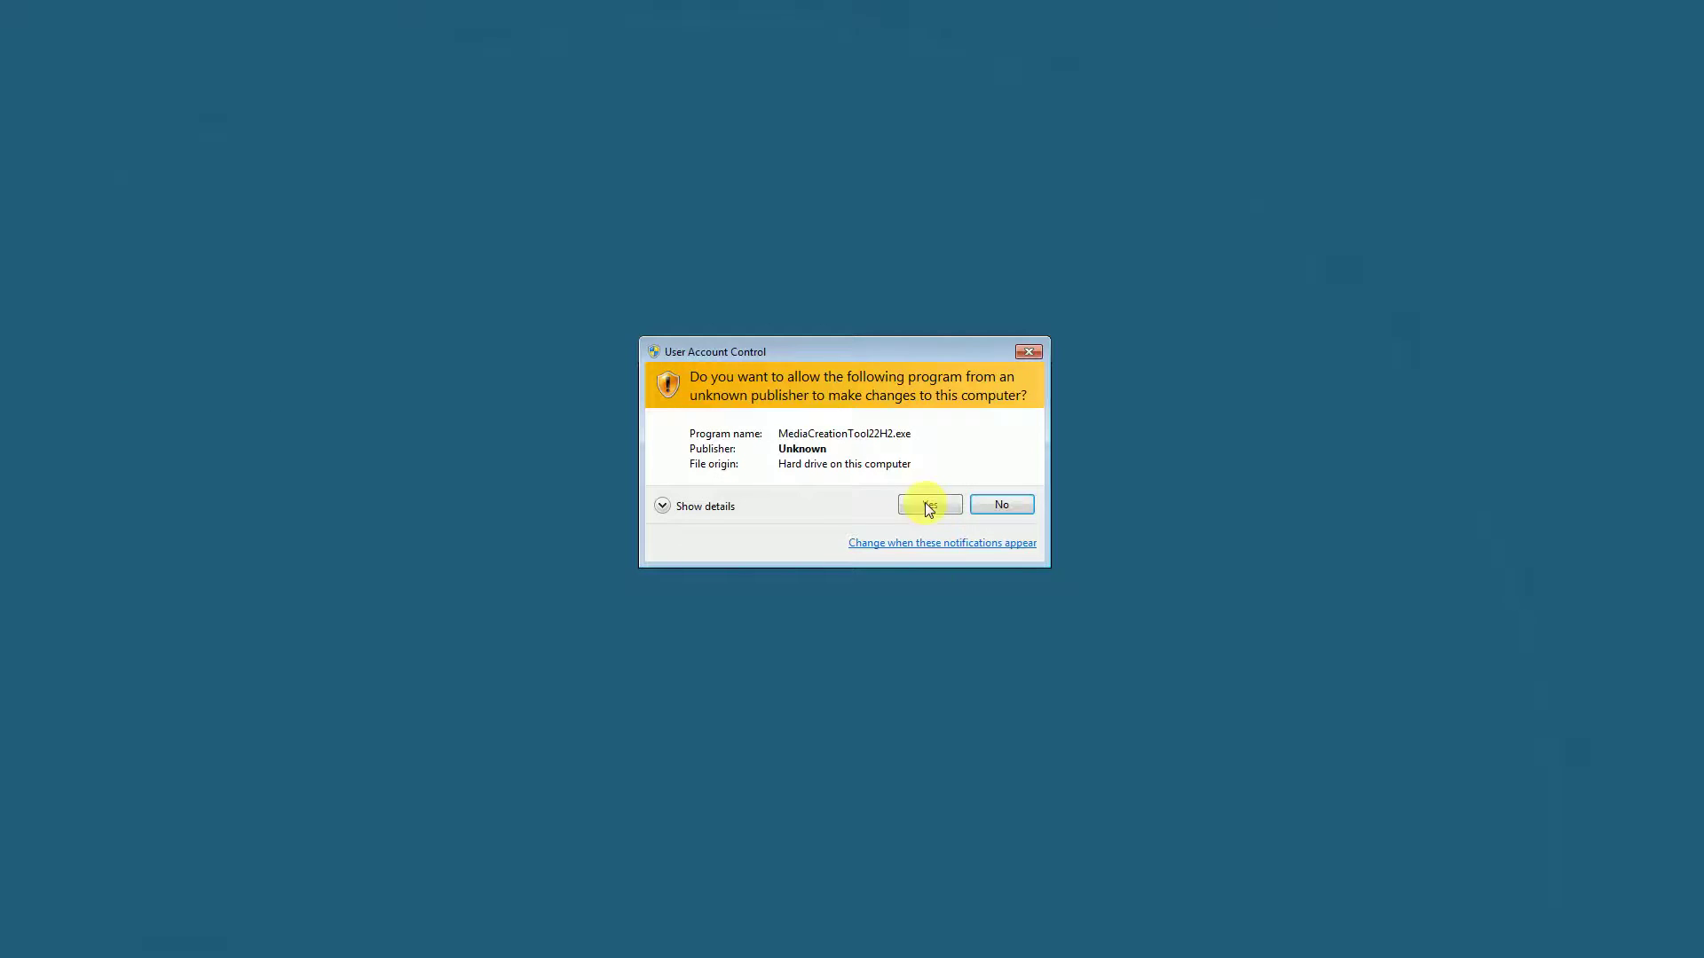
pyautogui.click(927, 505)
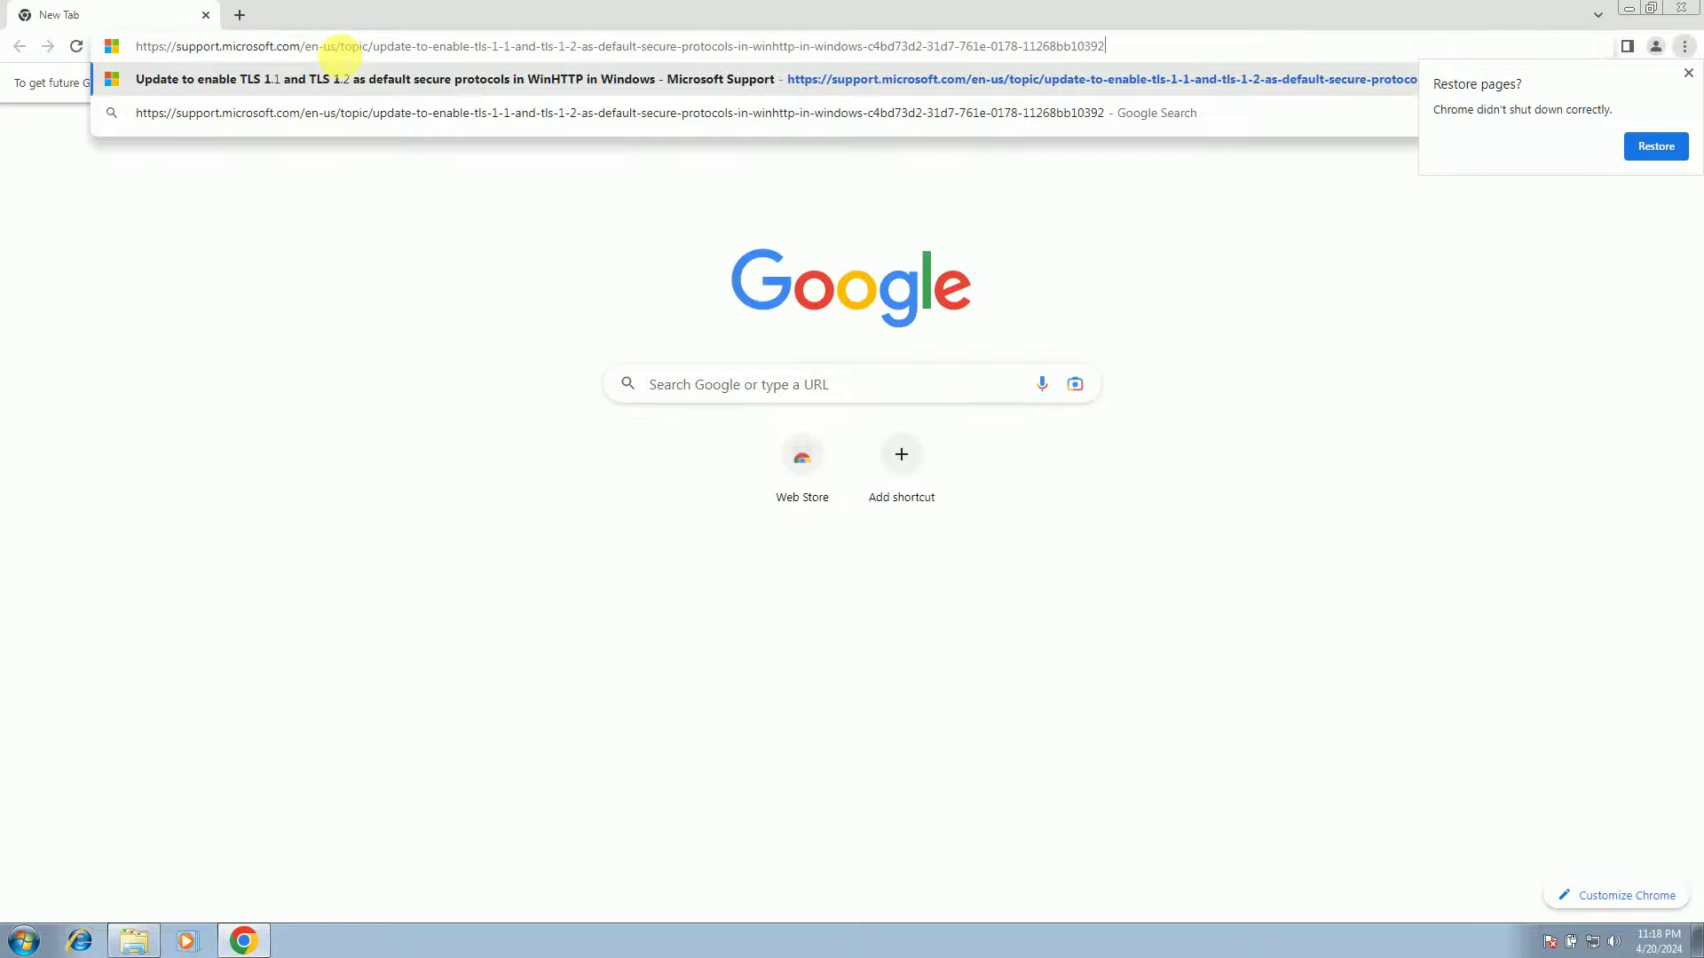
# Load the TLS 1.1/1.2 WinHTTP support article and scroll to its Registry information section
pyautogui.press('Return')
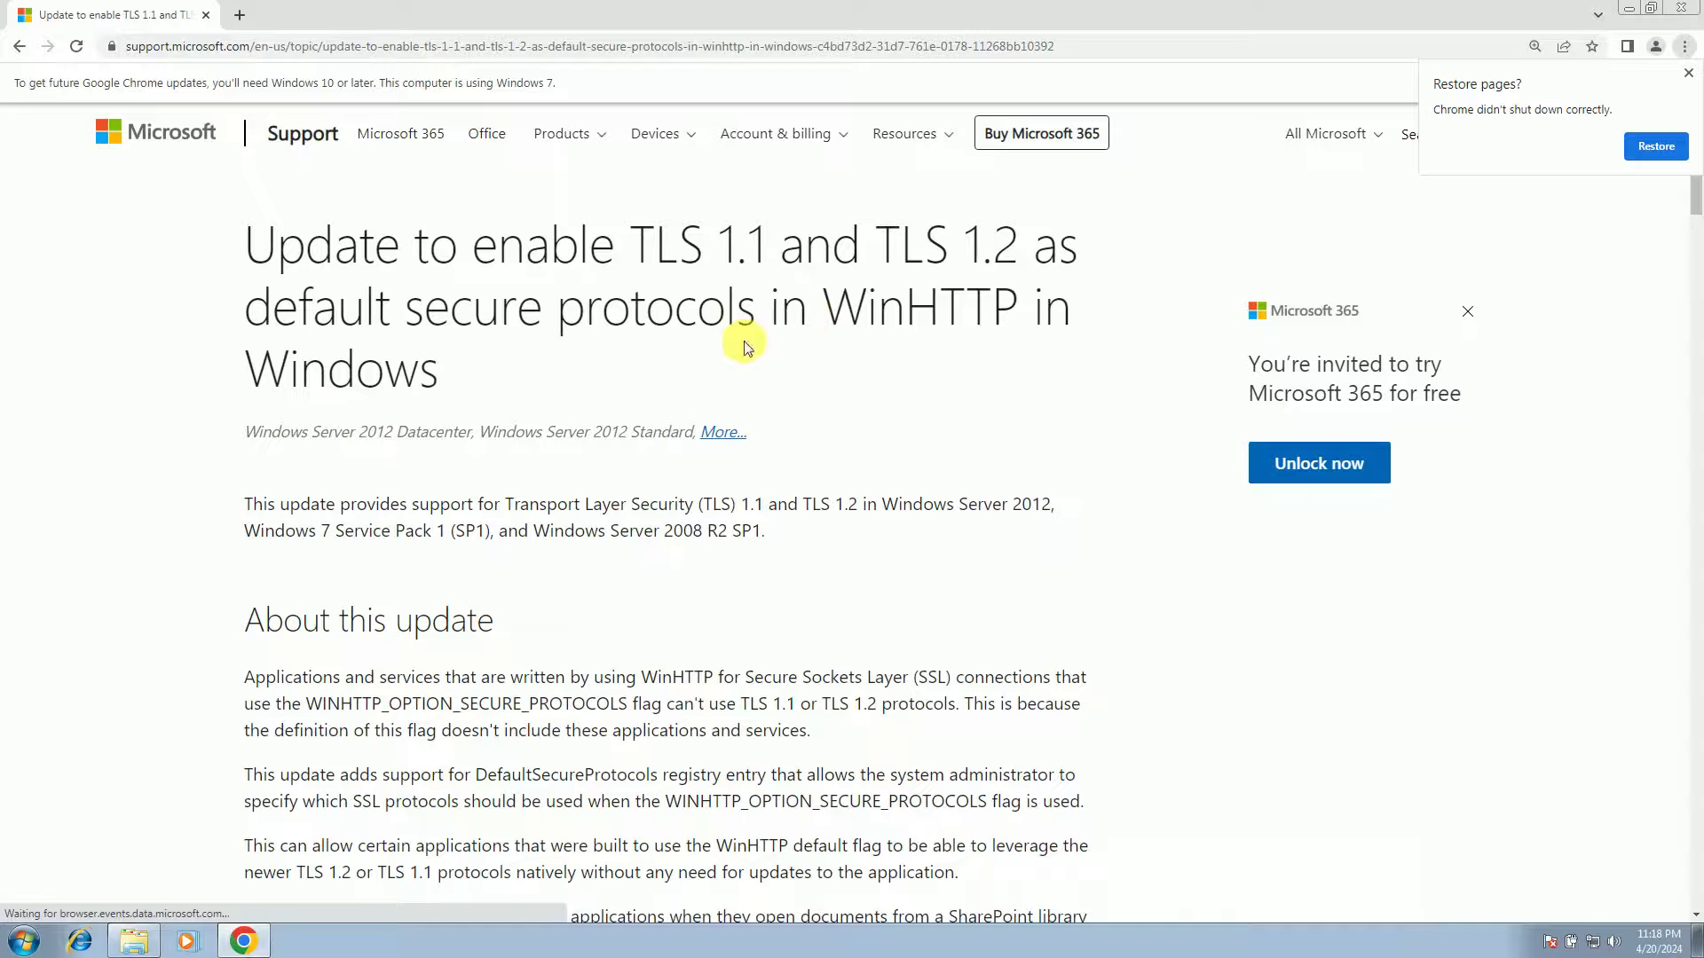
pyautogui.scroll(-2, 758, 398)
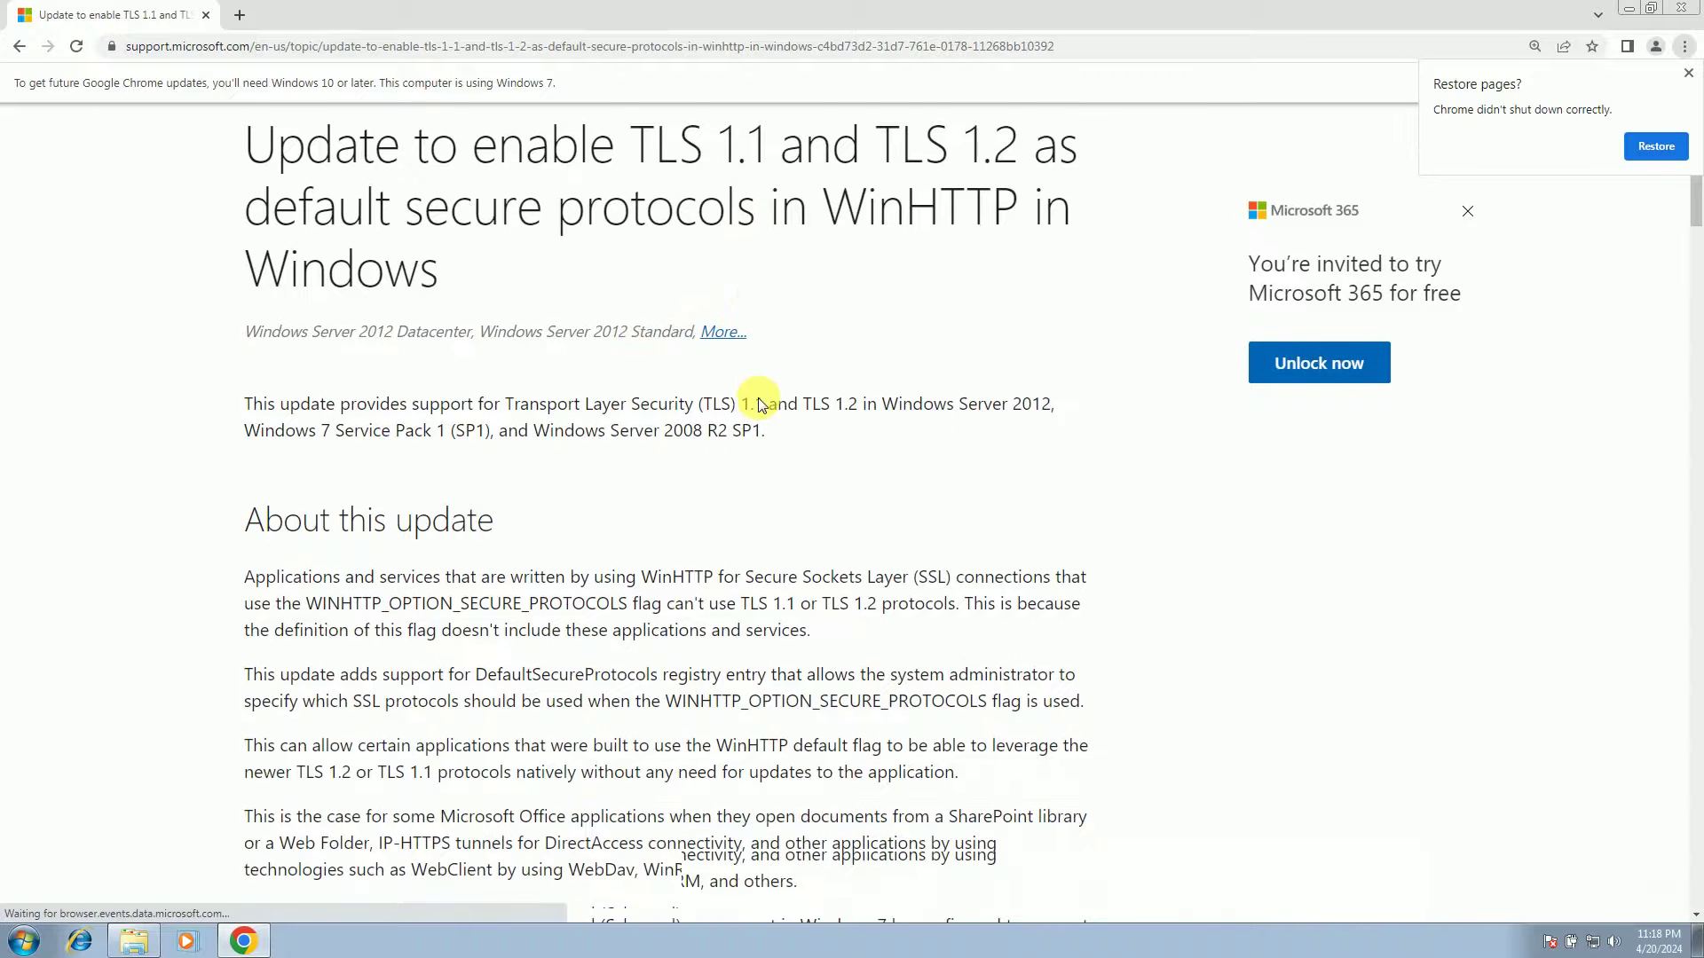
pyautogui.scroll(-5, 758, 397)
pyautogui.scroll(-2, 759, 402)
pyautogui.scroll(-6, 759, 402)
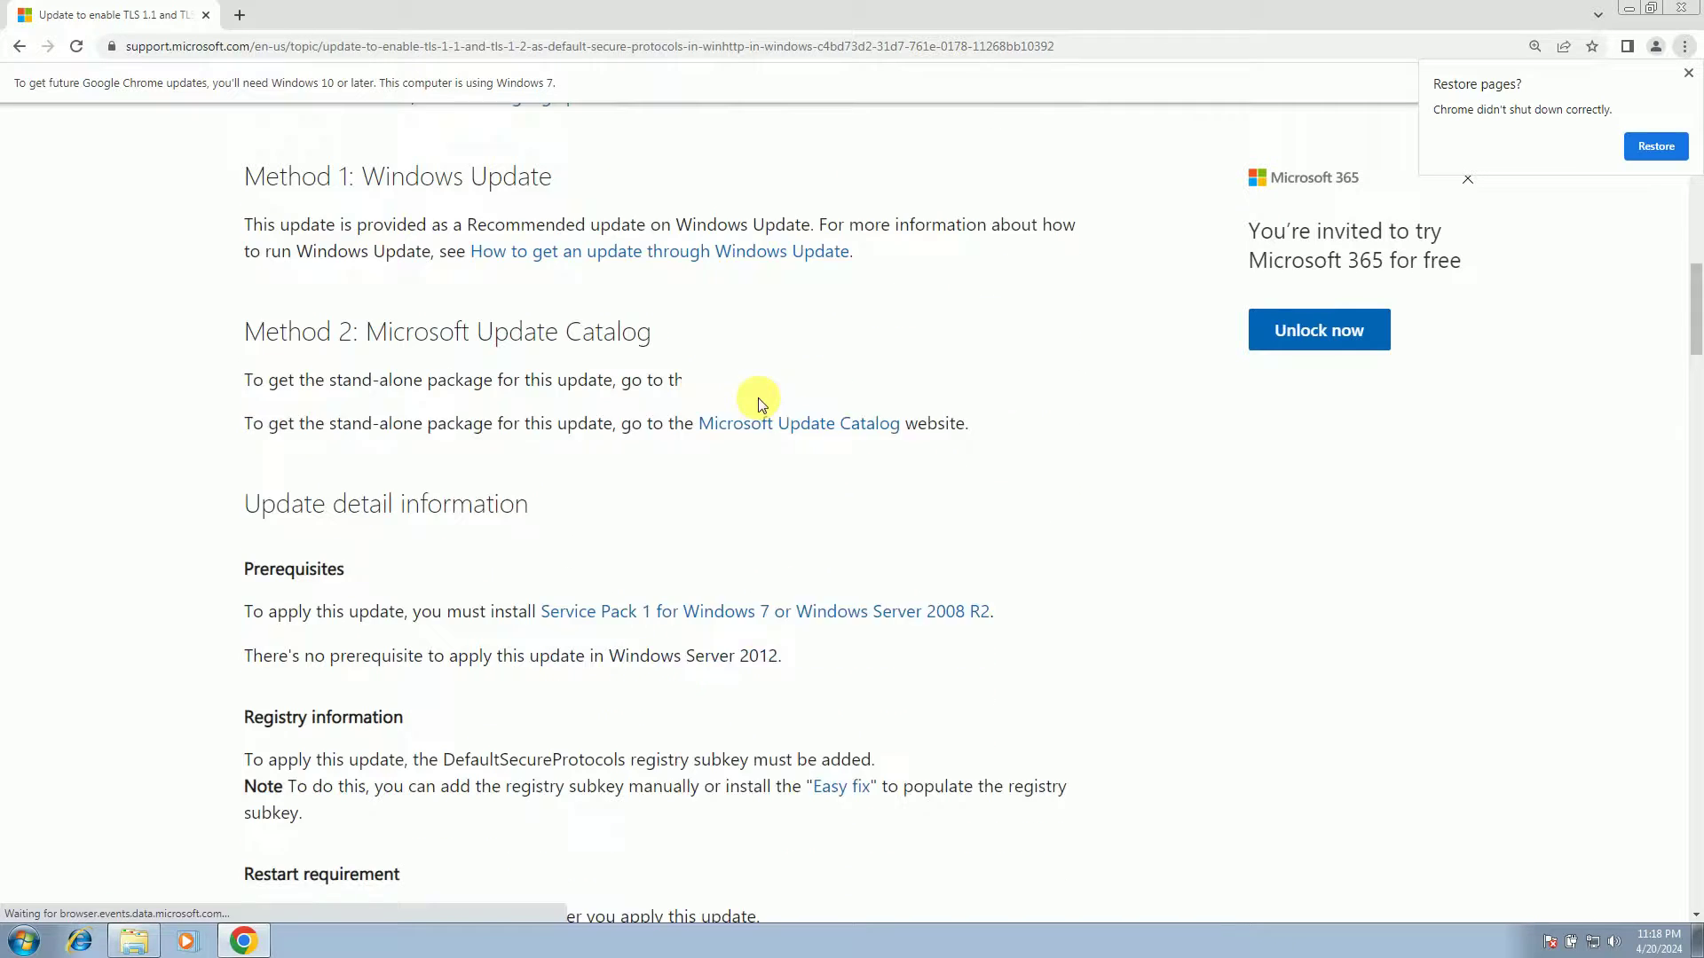
pyautogui.scroll(-1, 758, 404)
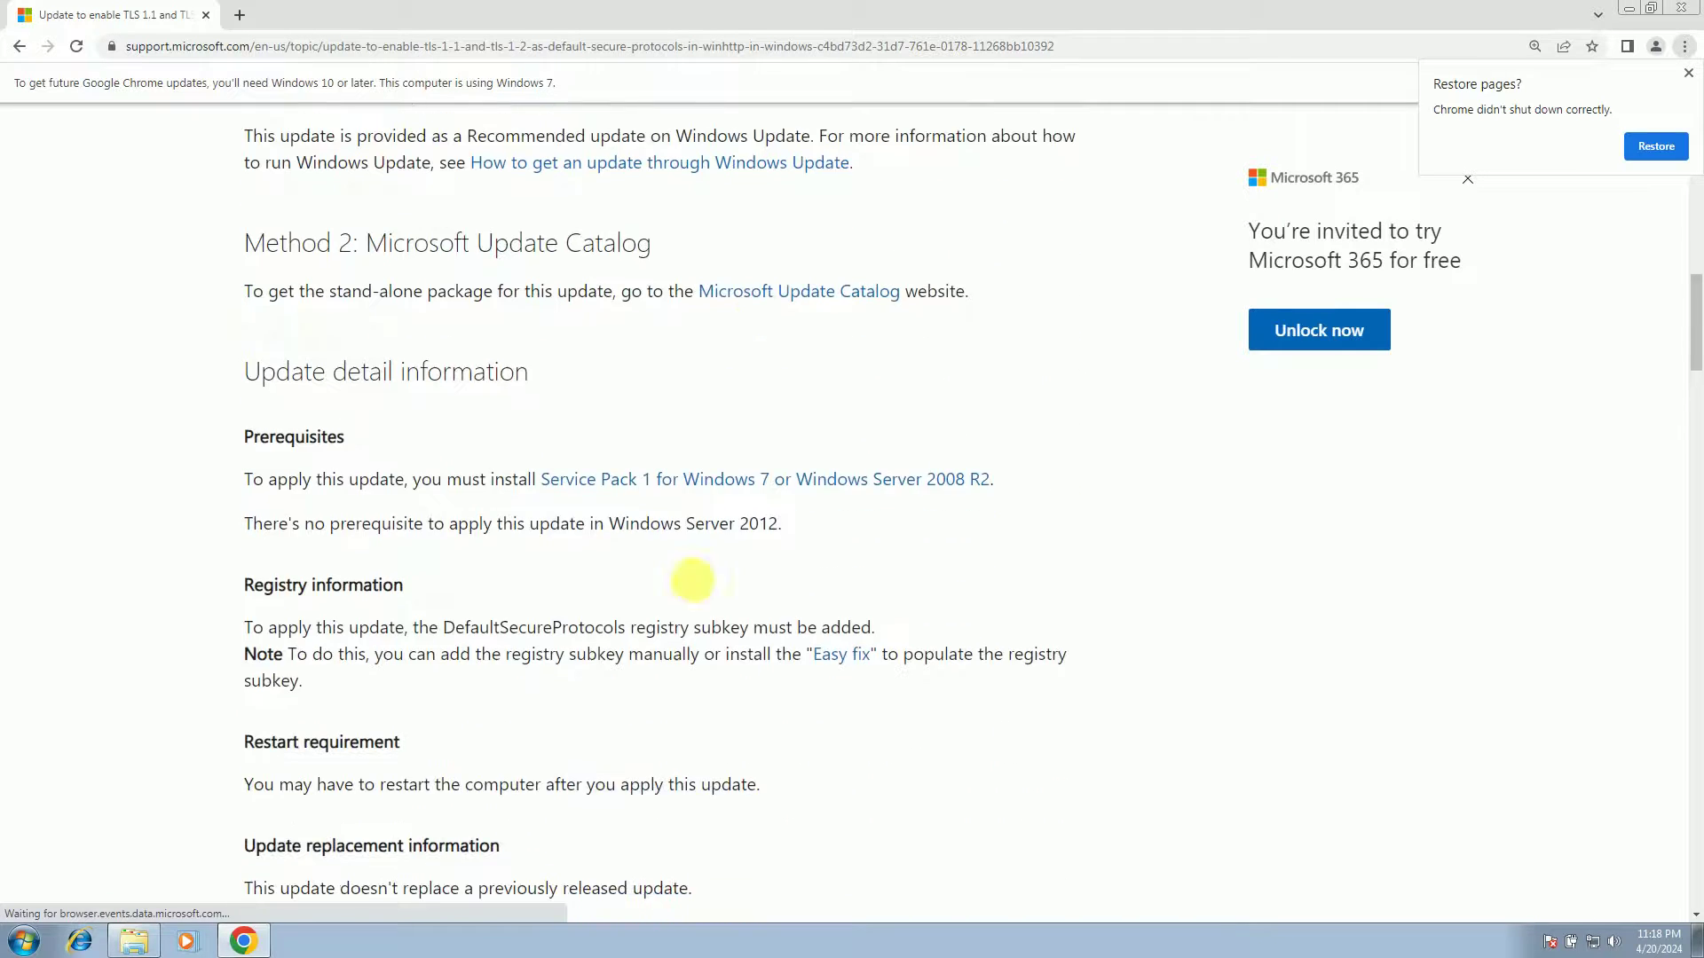
pyautogui.moveTo(244, 586); pyautogui.dragTo(845, 658)
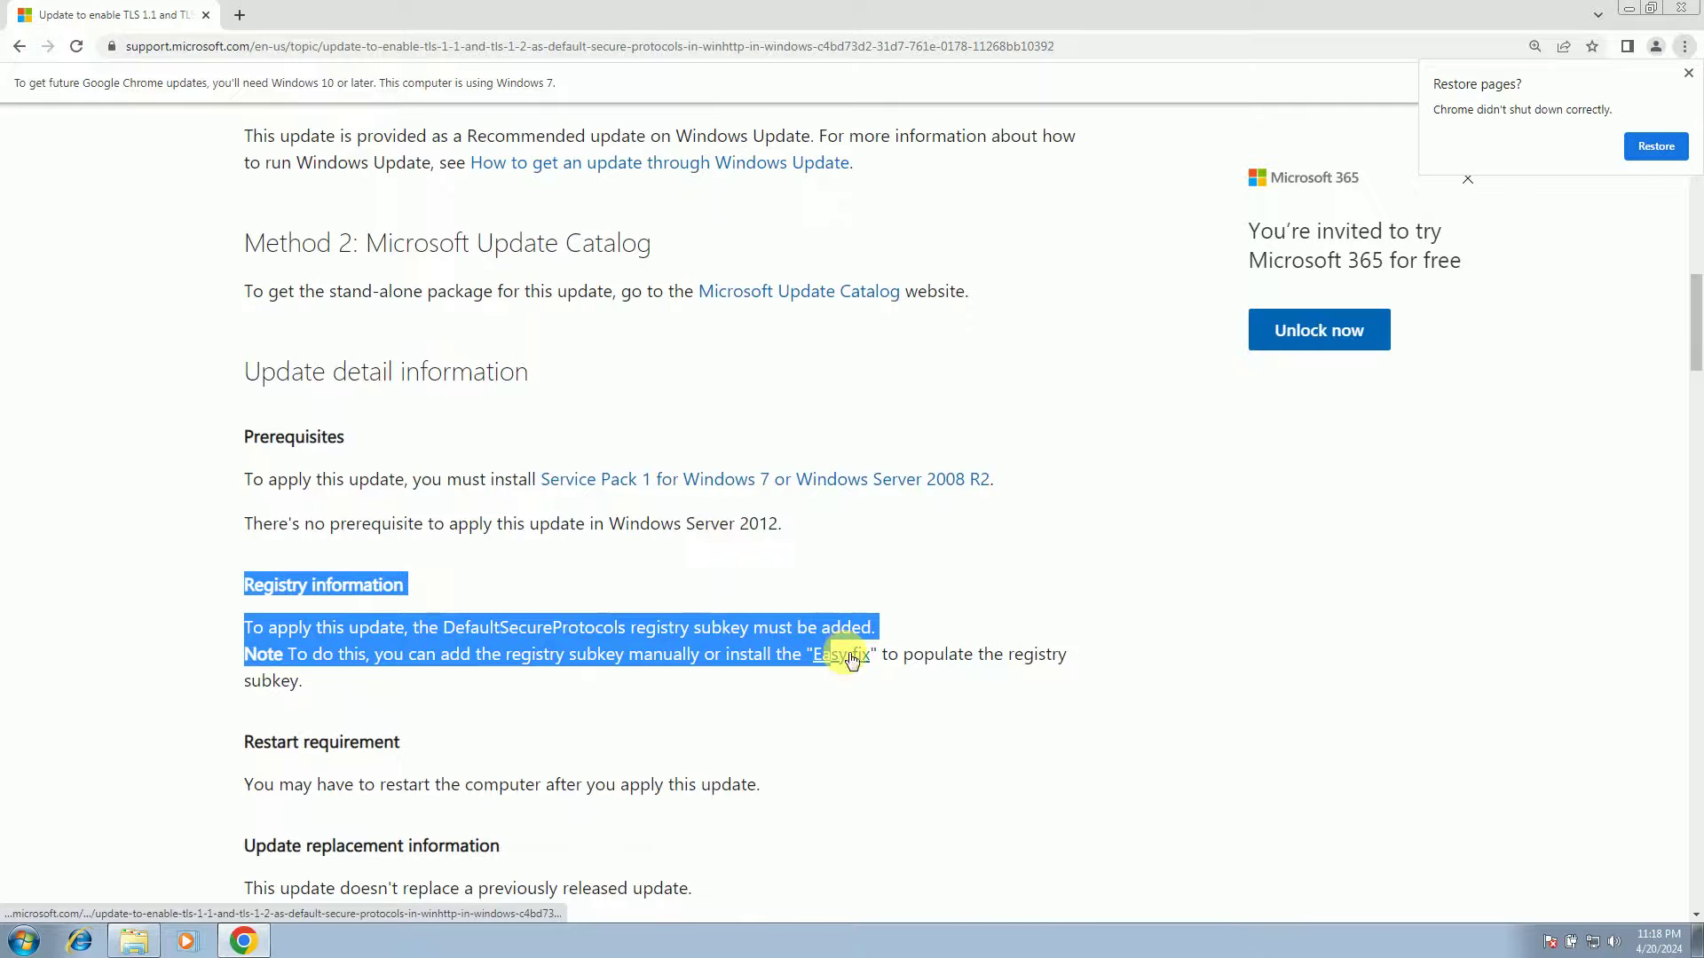
# Download the Easy fix installer from the article's Easy fix section and dismiss the Restore pages prompt
pyautogui.click(850, 658)
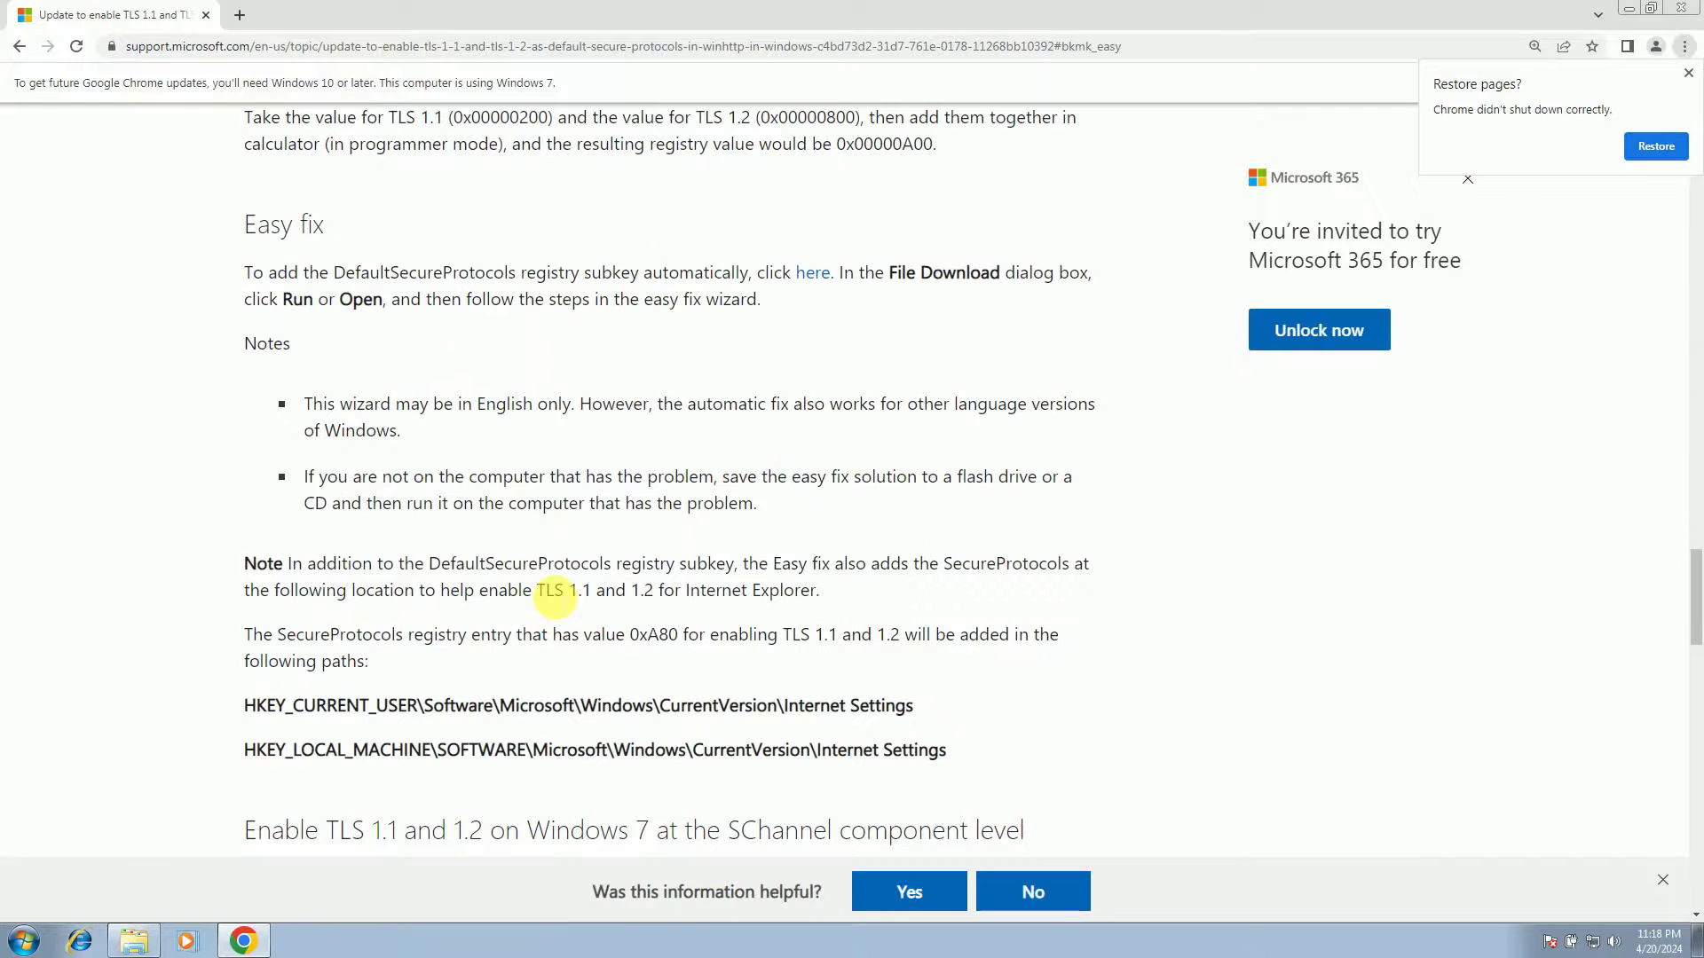
pyautogui.scroll(-2, 555, 596)
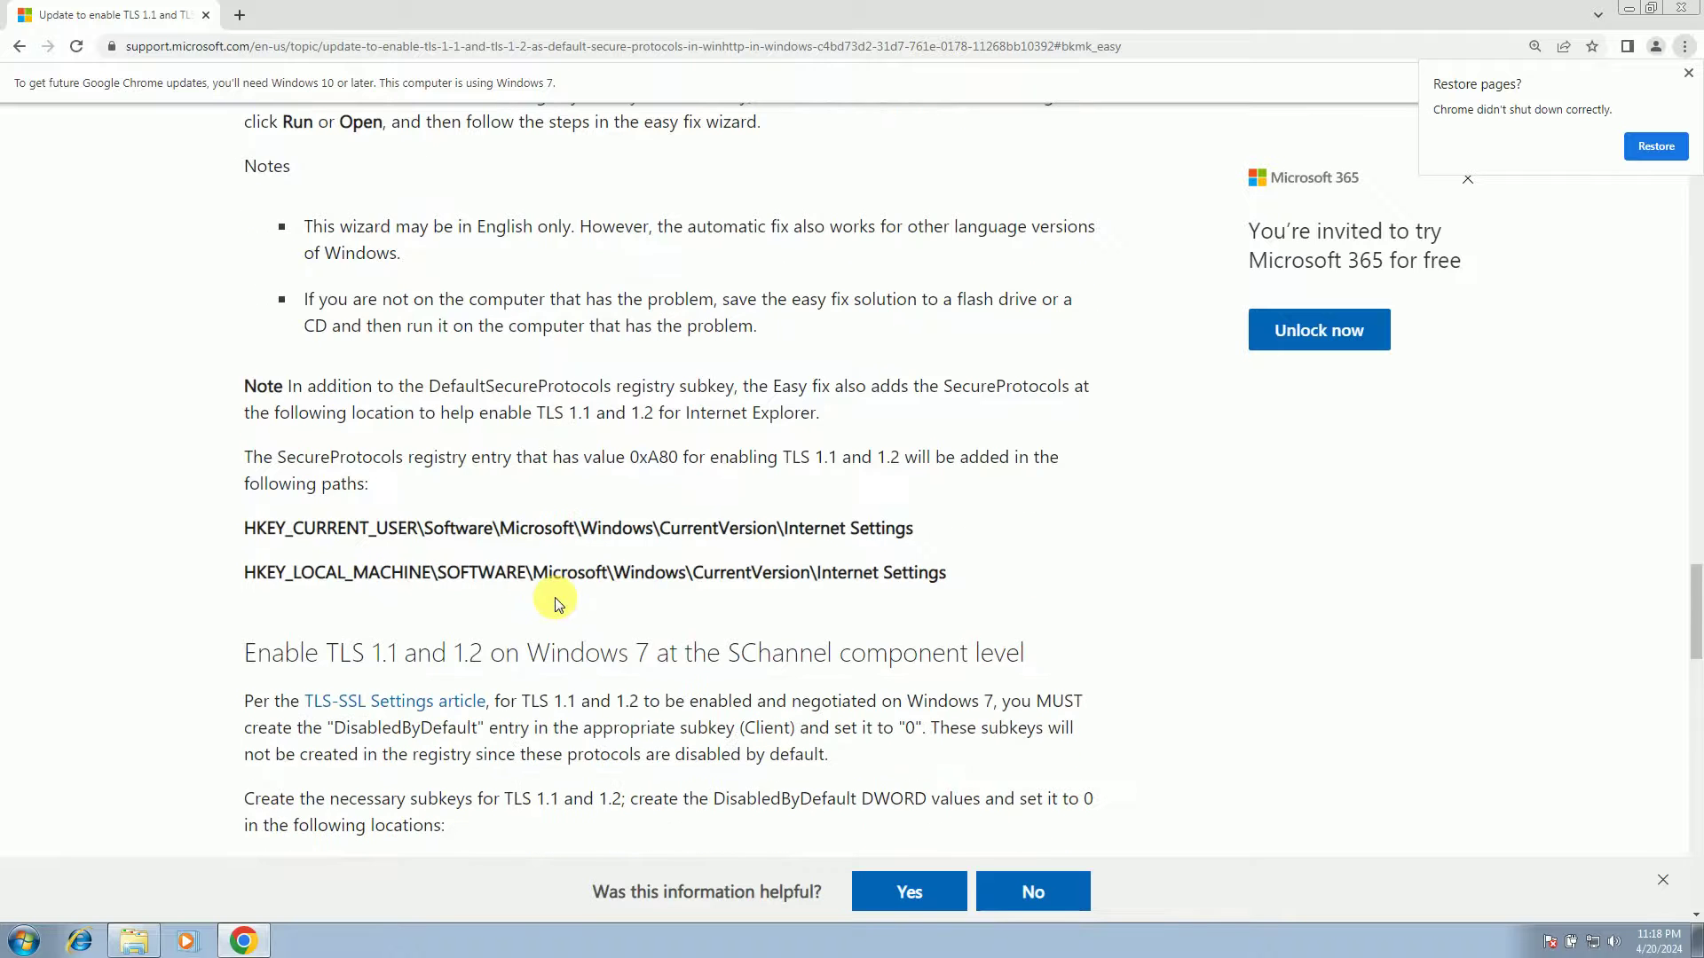
pyautogui.scroll(3, 555, 598)
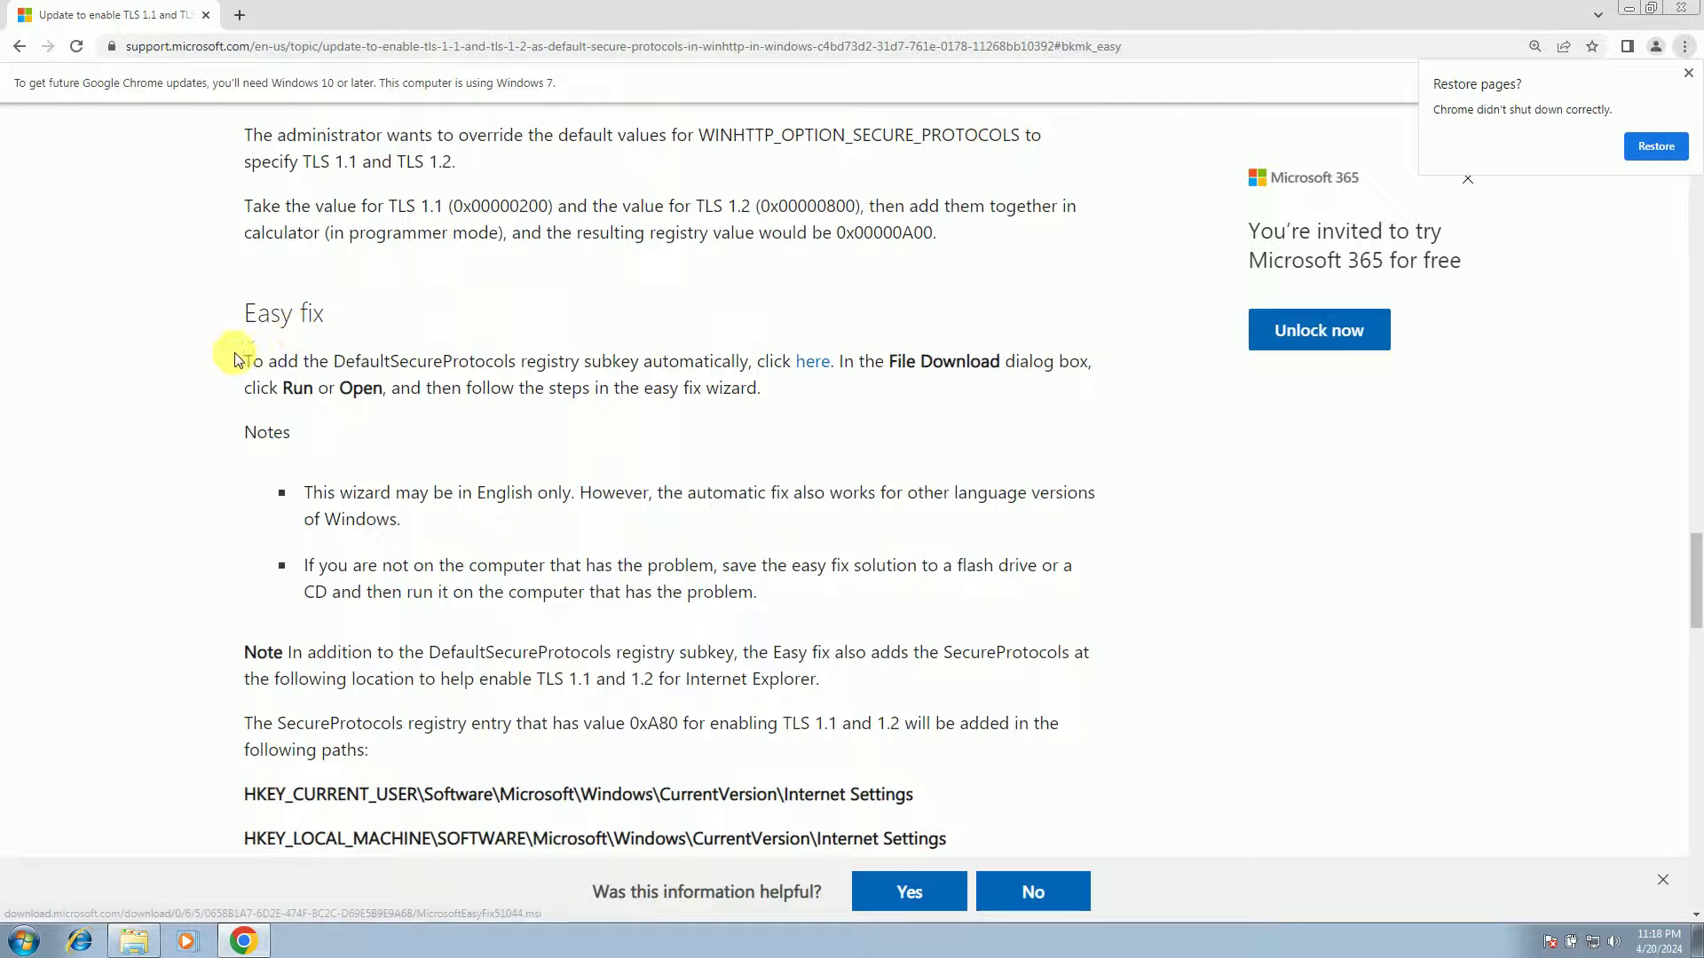
pyautogui.moveTo(236, 359); pyautogui.dragTo(780, 361)
pyautogui.click(799, 335)
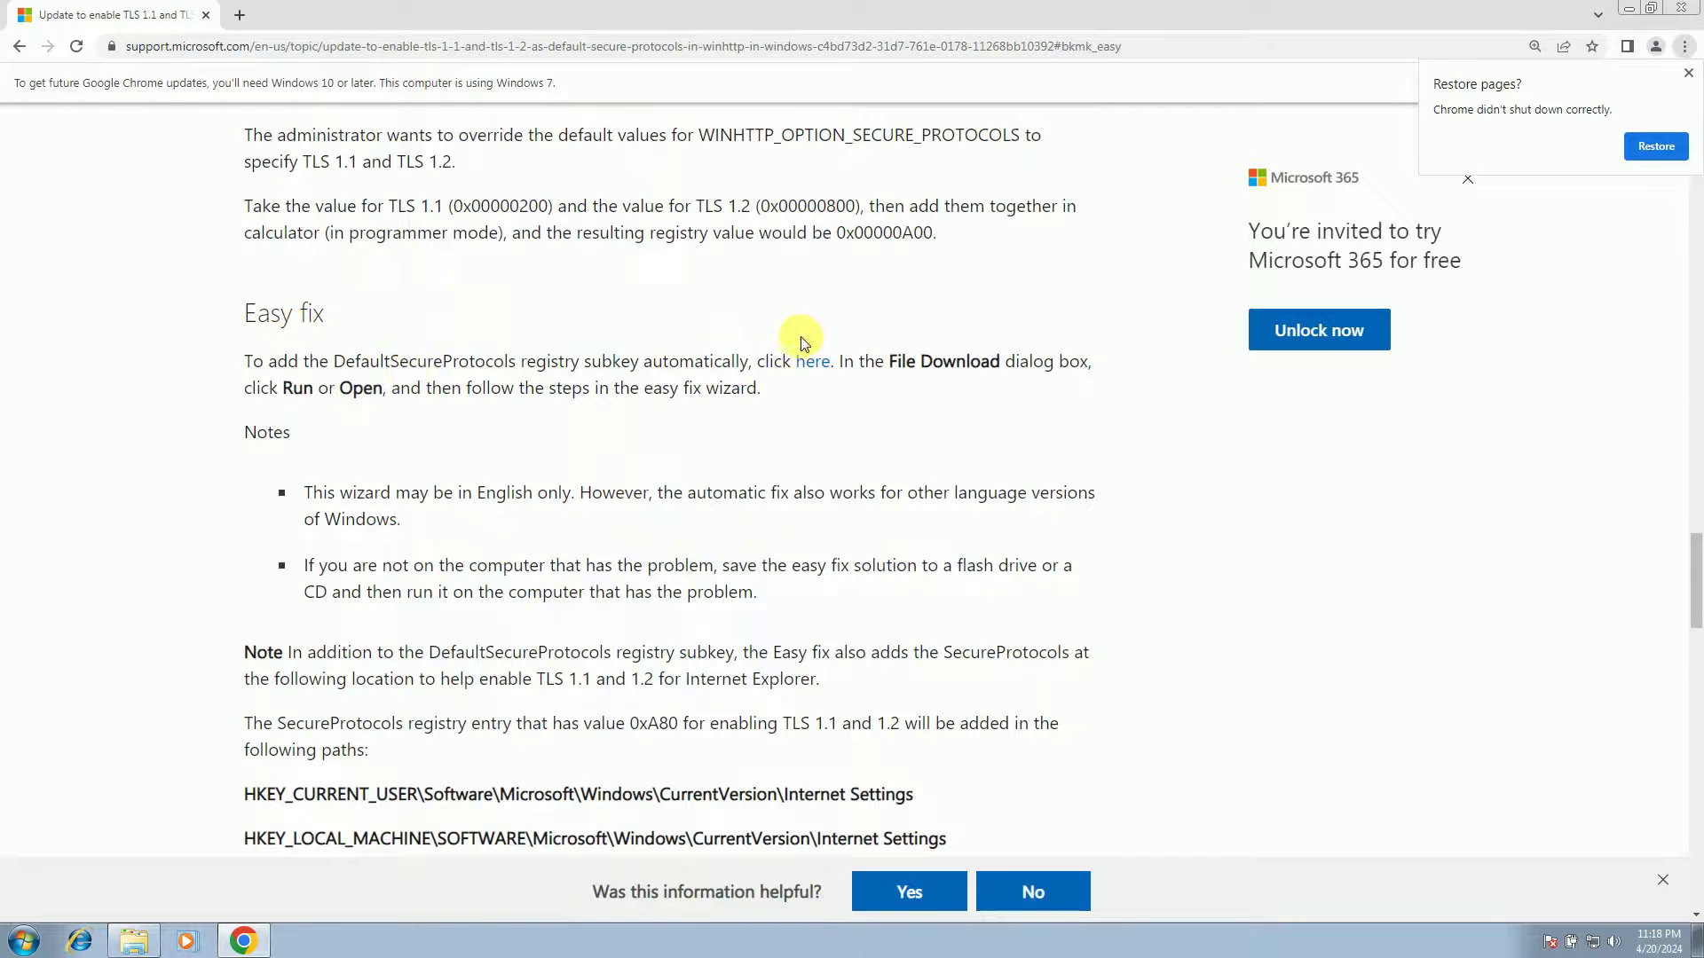
pyautogui.click(811, 364)
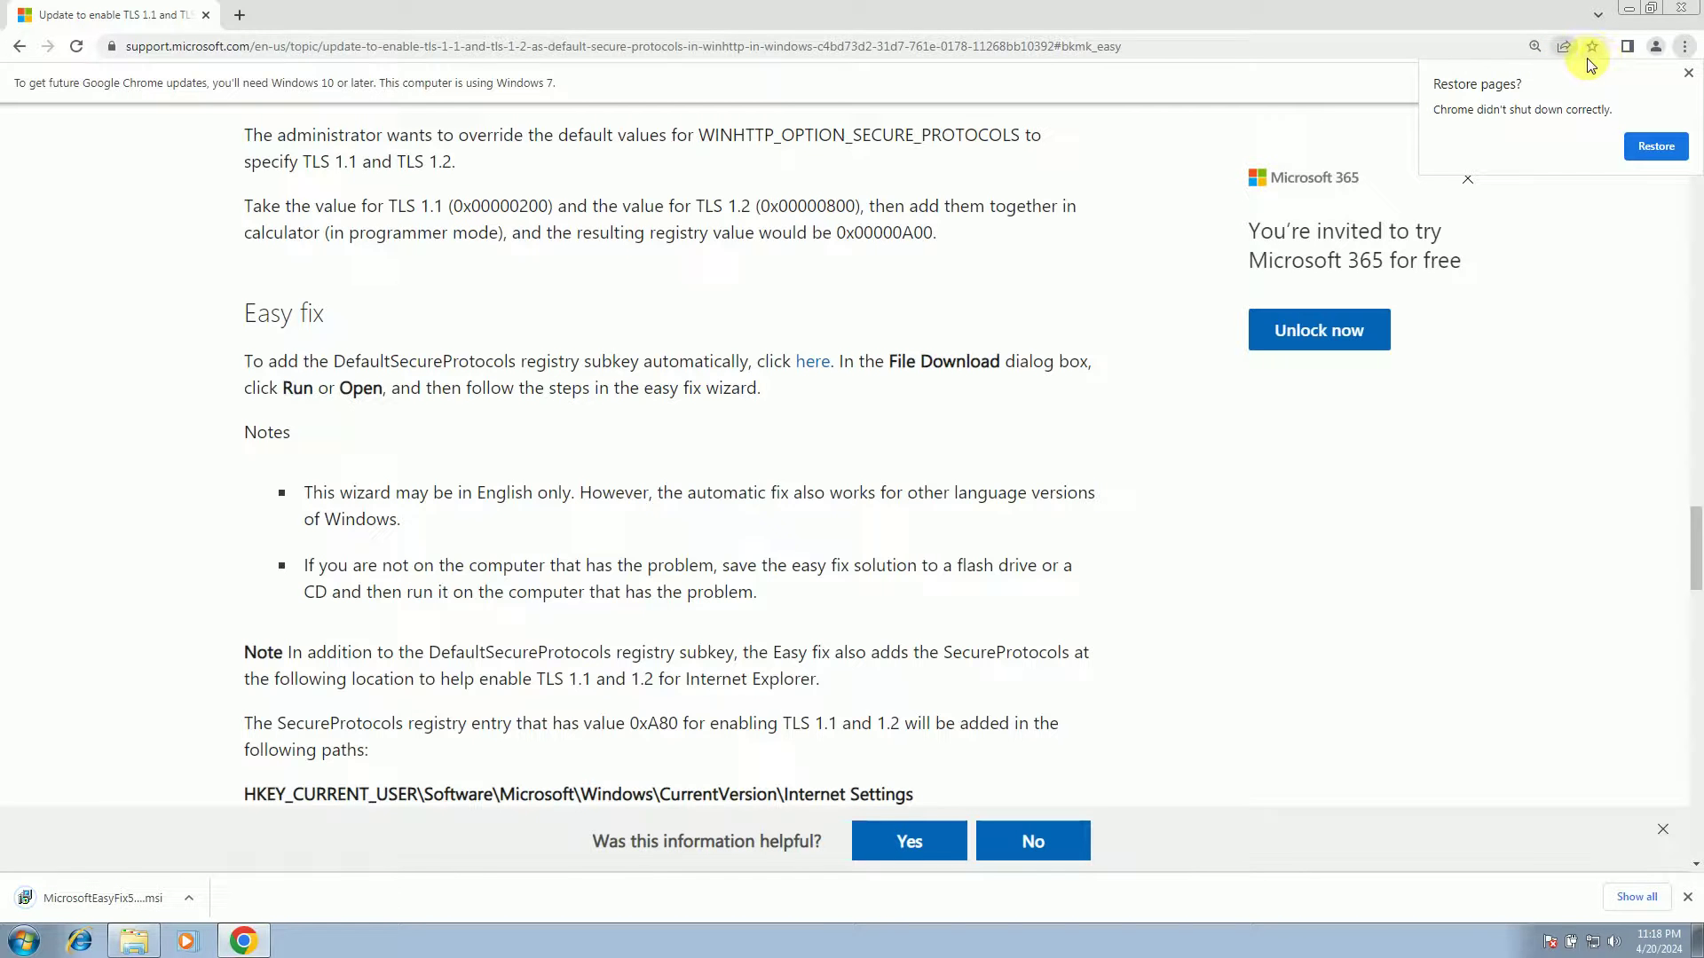
pyautogui.click(1688, 73)
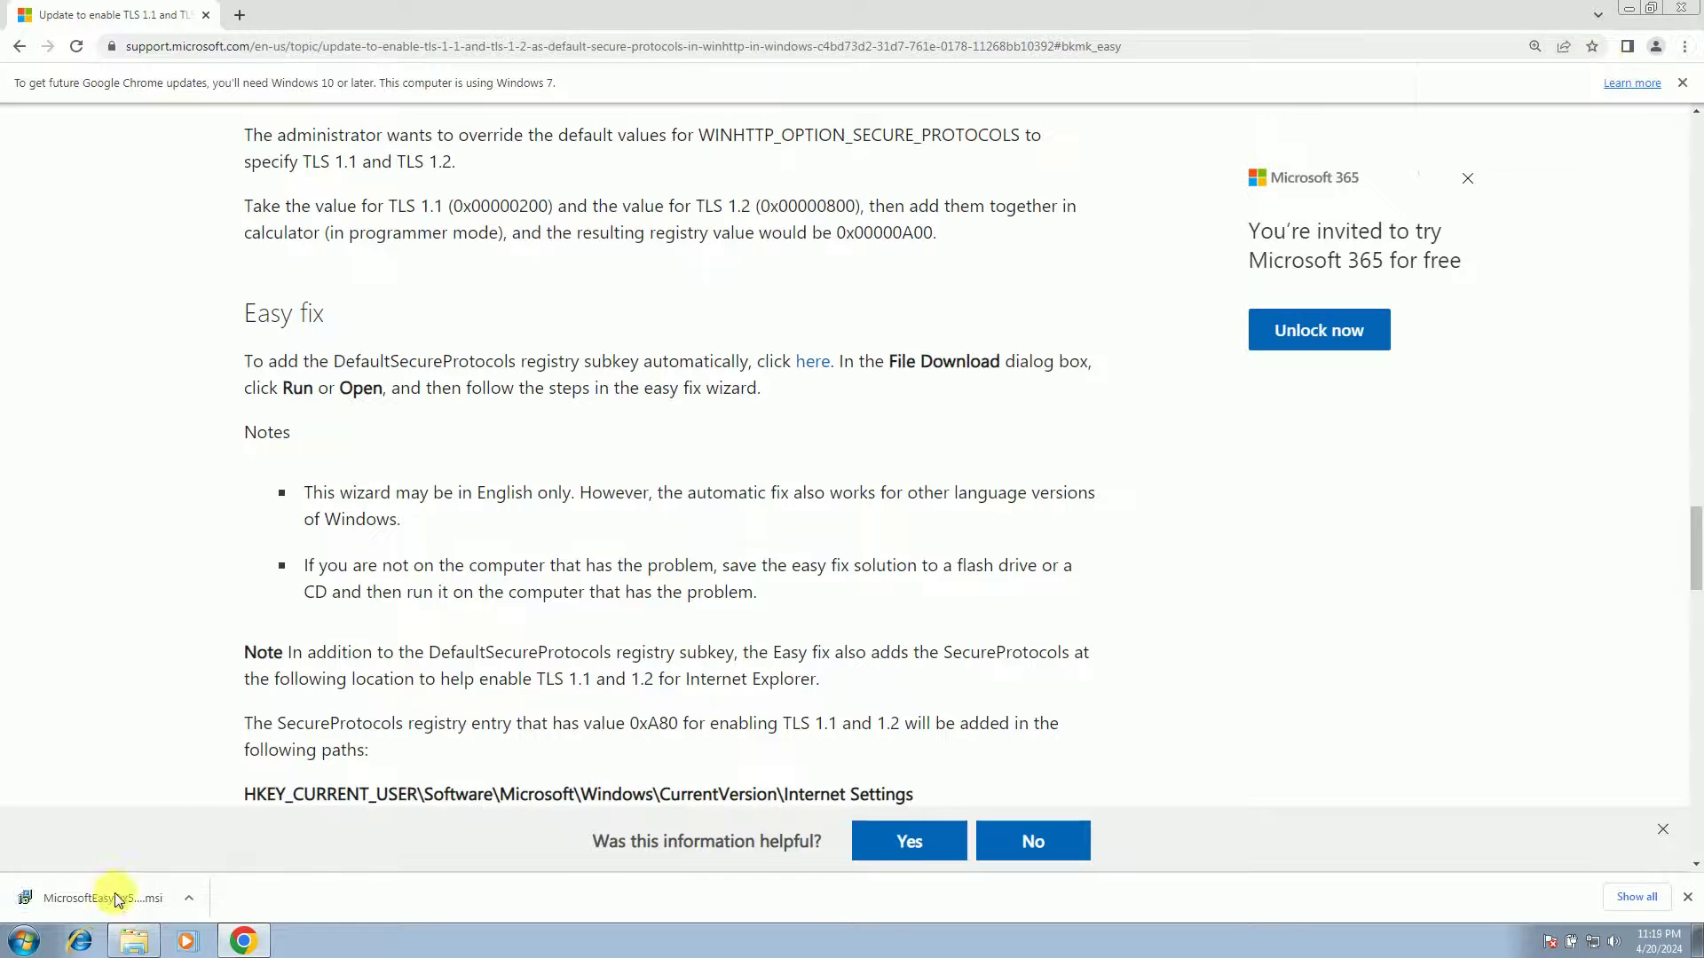
pyautogui.click(134, 941)
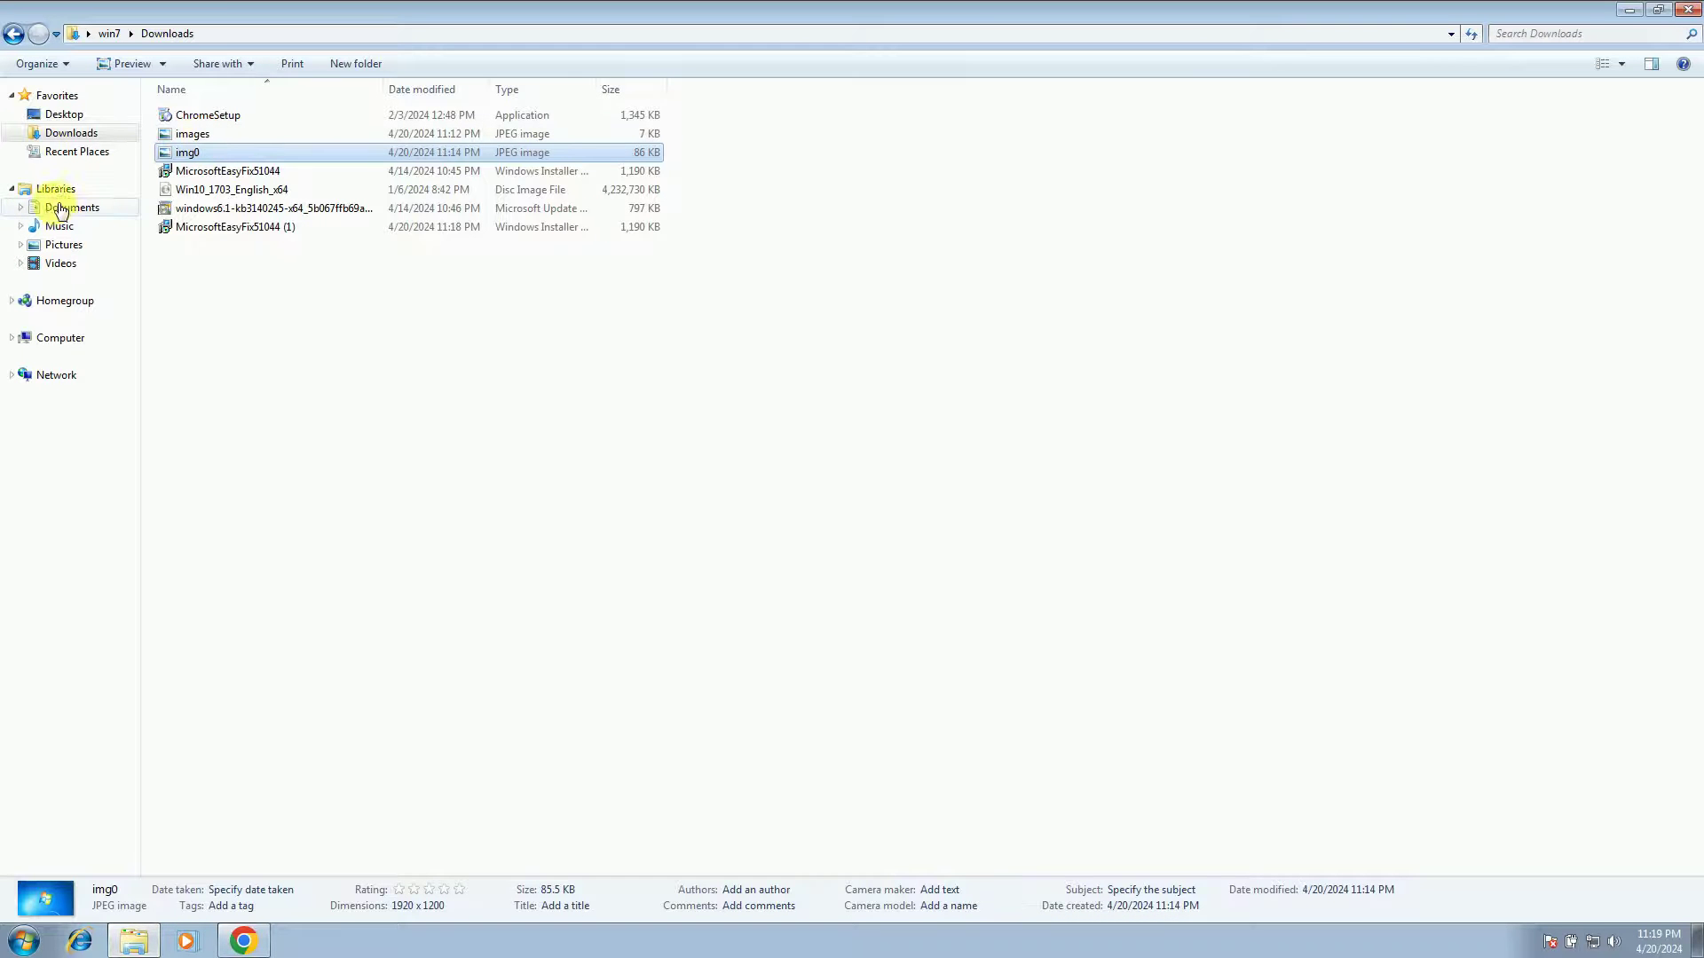
# Start installing MicrosoftEasyFix51044 (1) from the Downloads folder
pyautogui.click(69, 131)
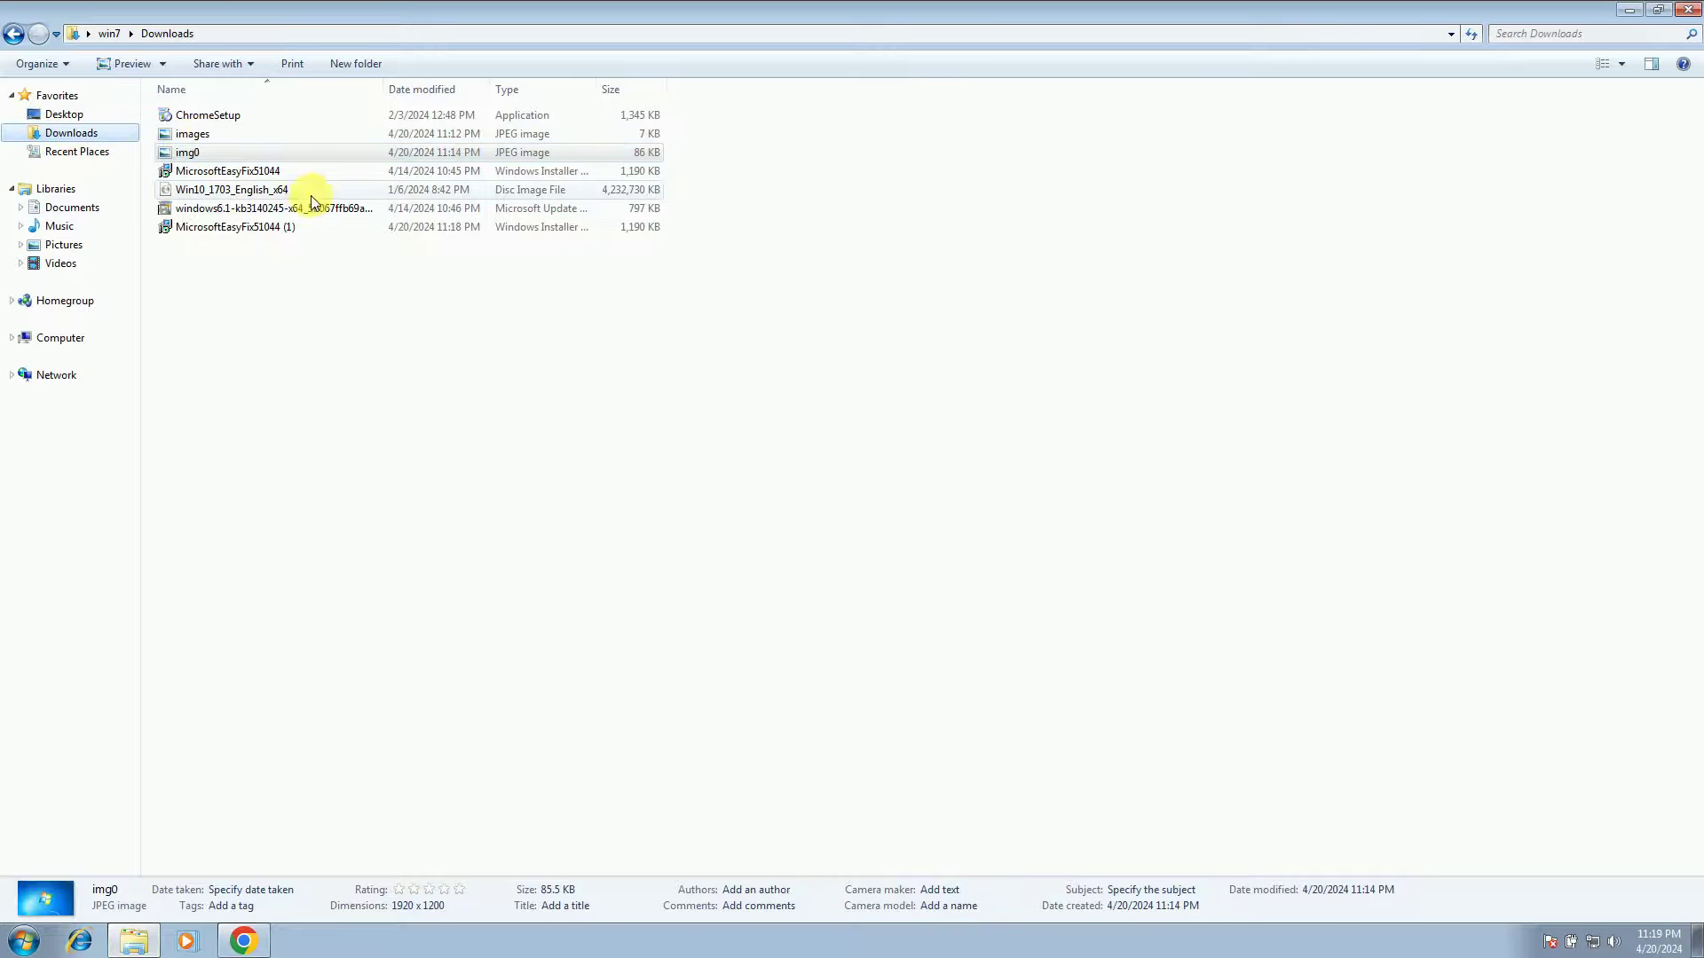
pyautogui.click(238, 229)
pyautogui.rightClick(238, 229)
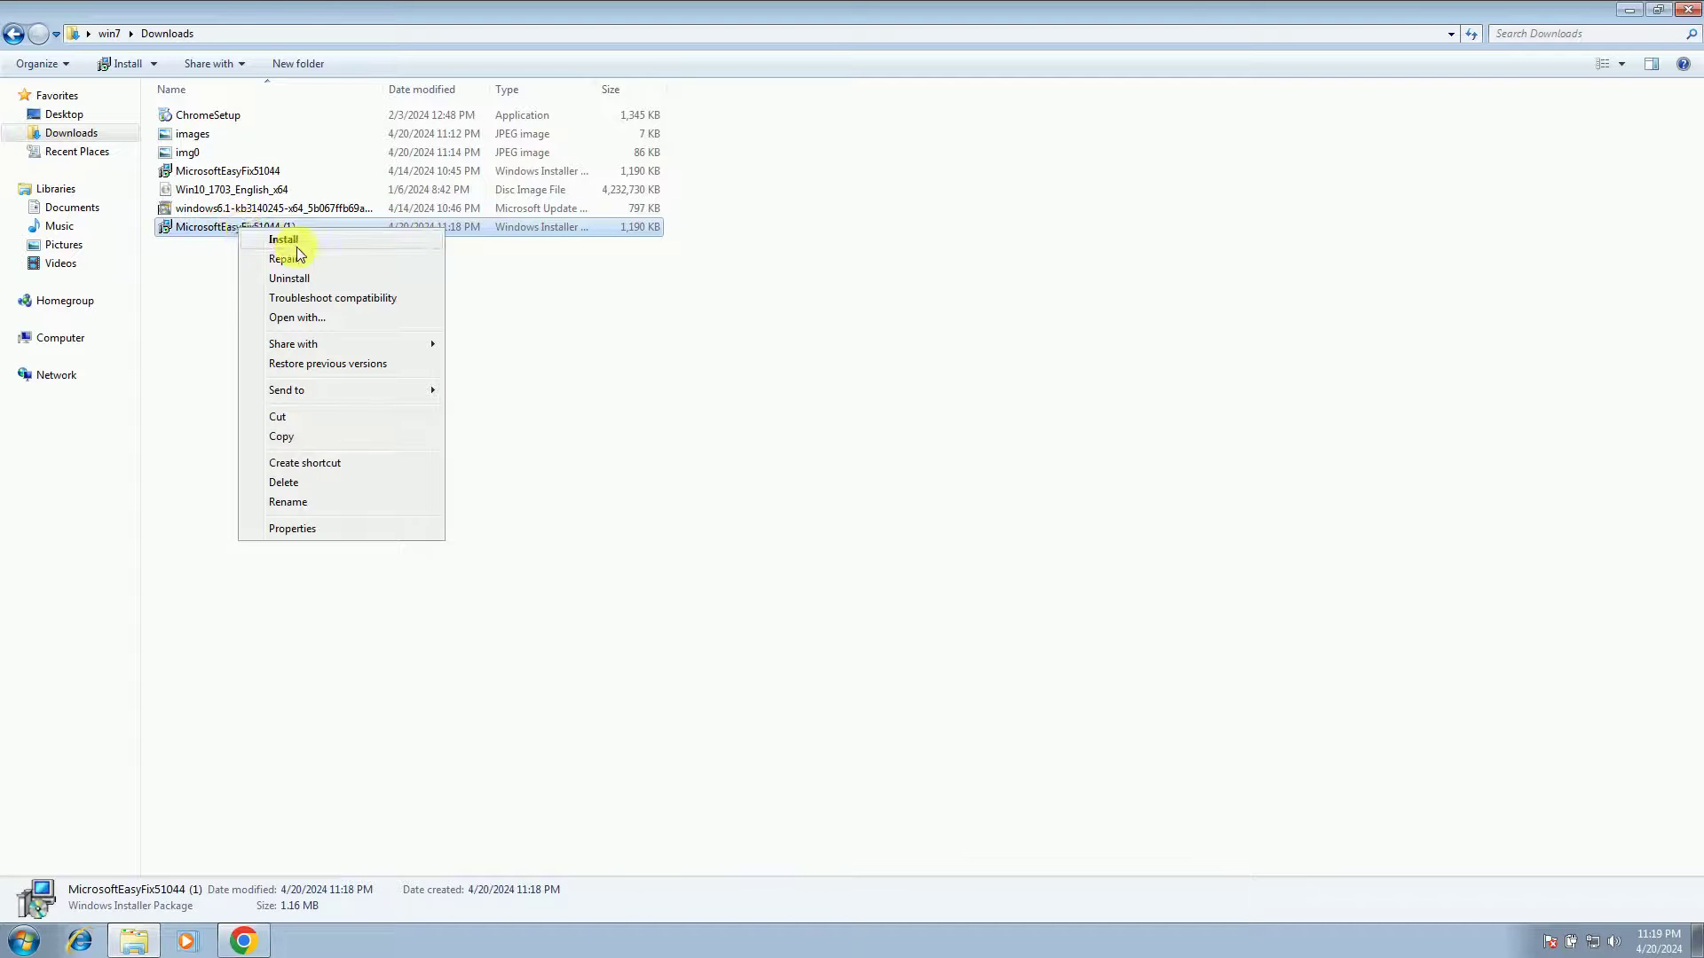
pyautogui.click(285, 240)
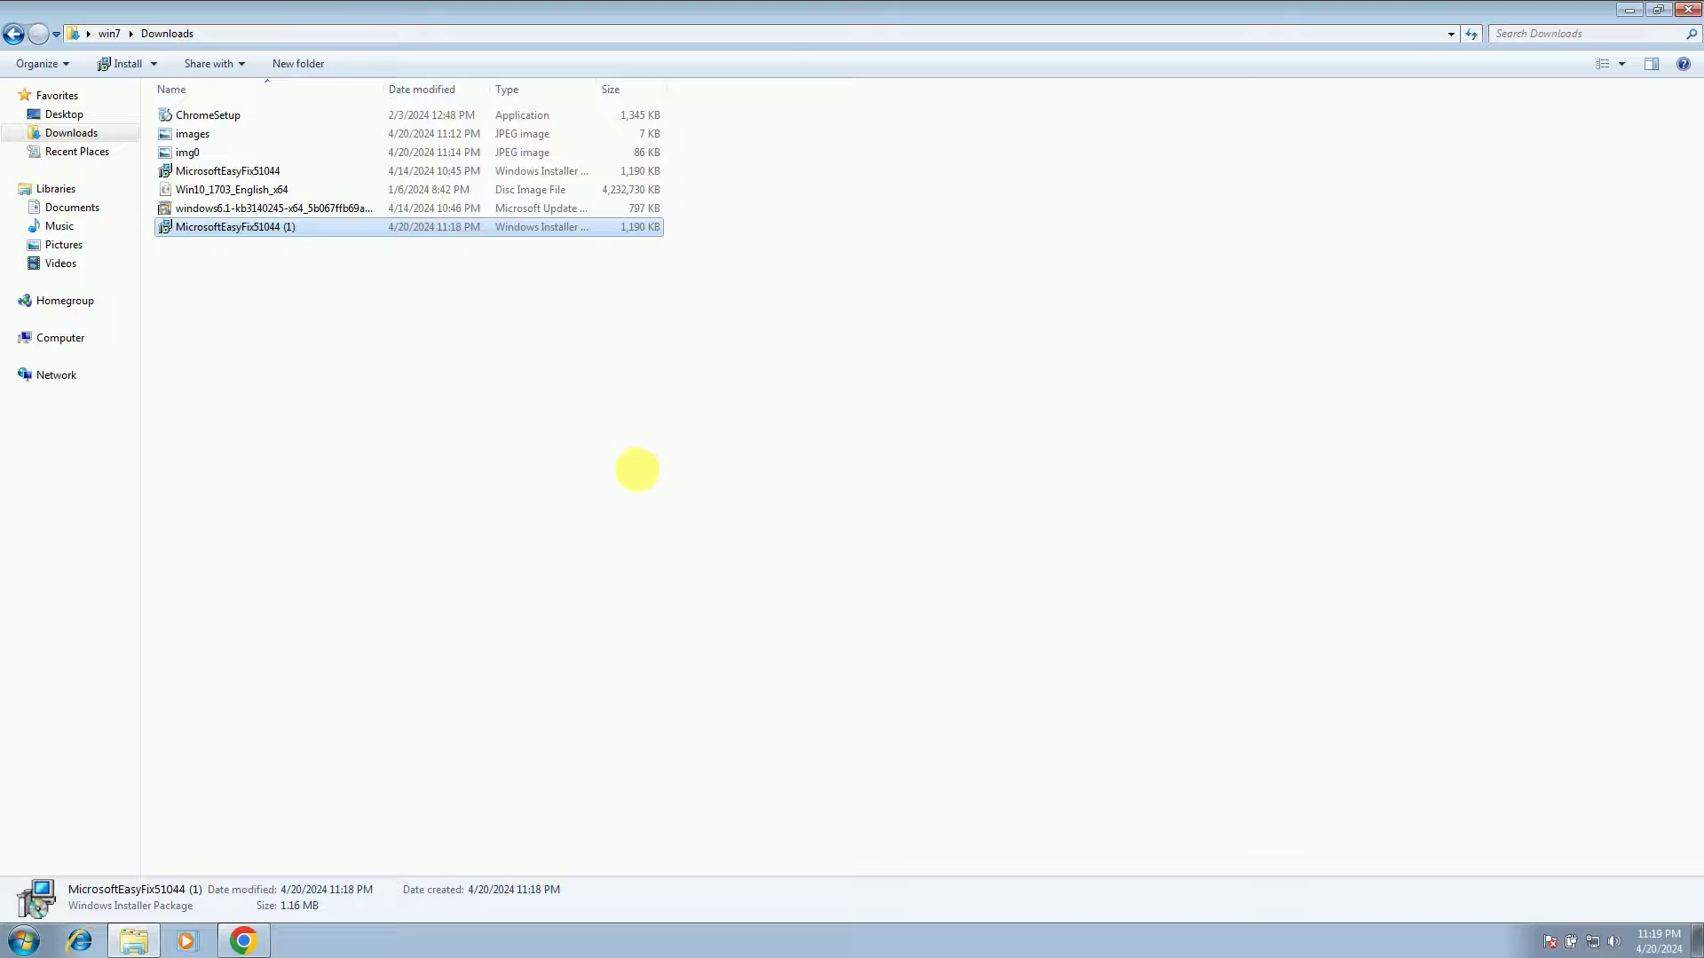
# Download the Windows 7 x64 KB3140245 .msu package from Microsoft Update Catalog, then minimize Chrome
pyautogui.hotkey('alt', 'Tab')
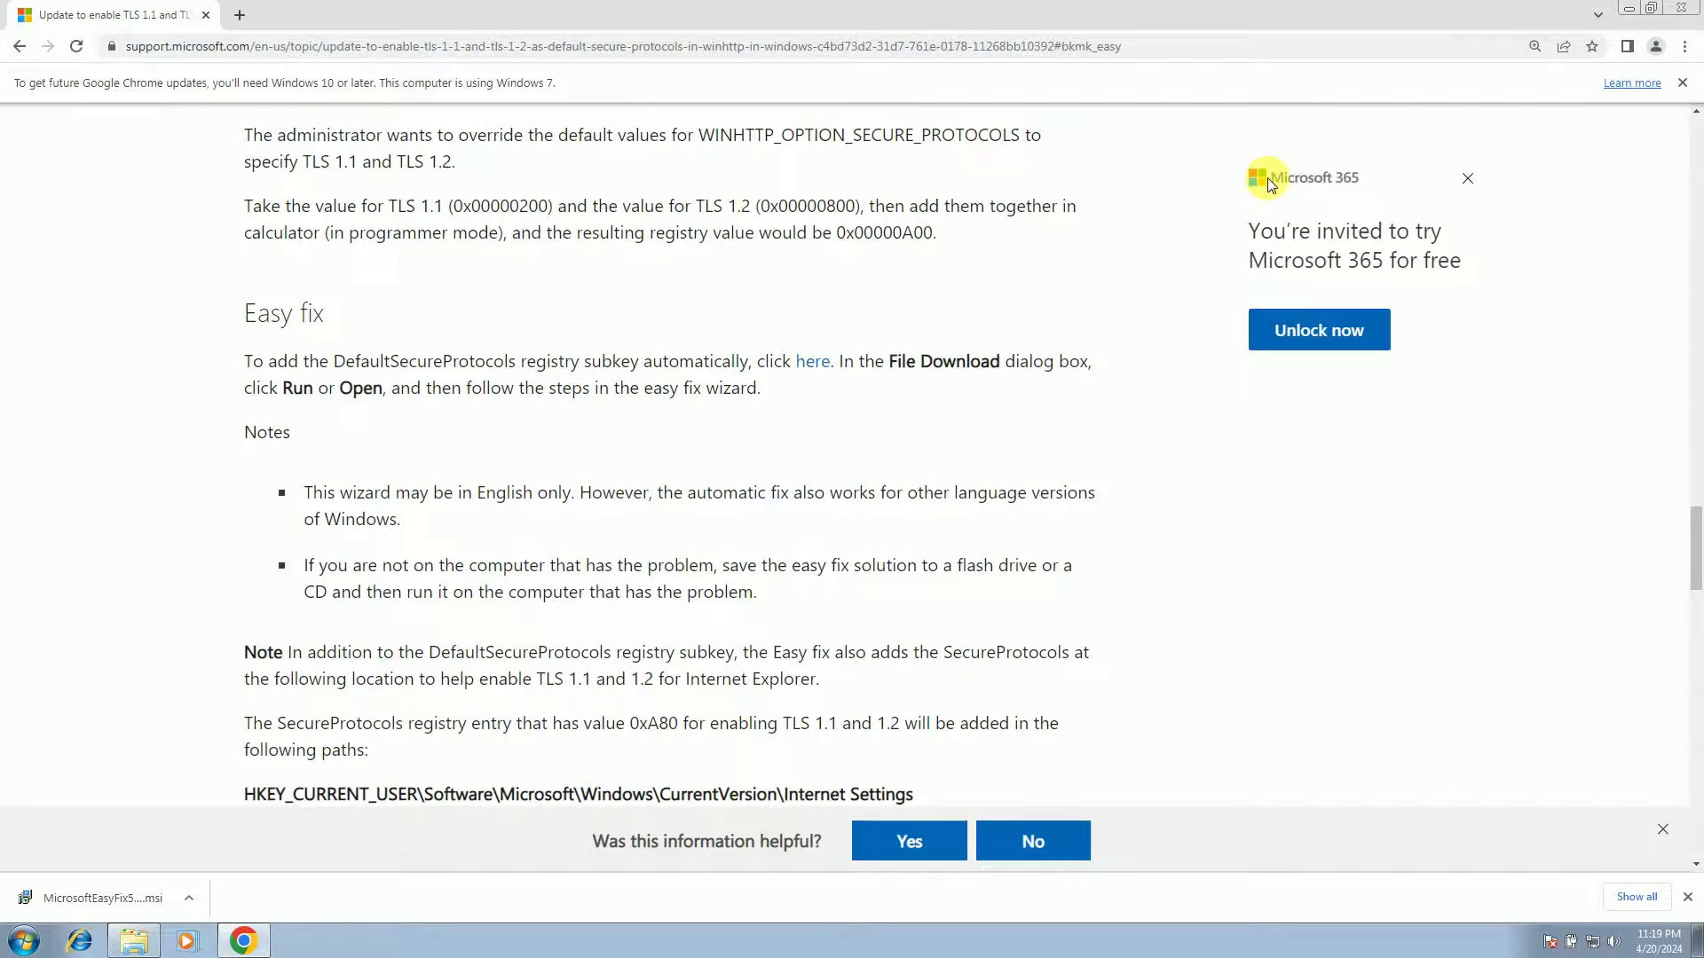
pyautogui.scroll(7, 417, 612)
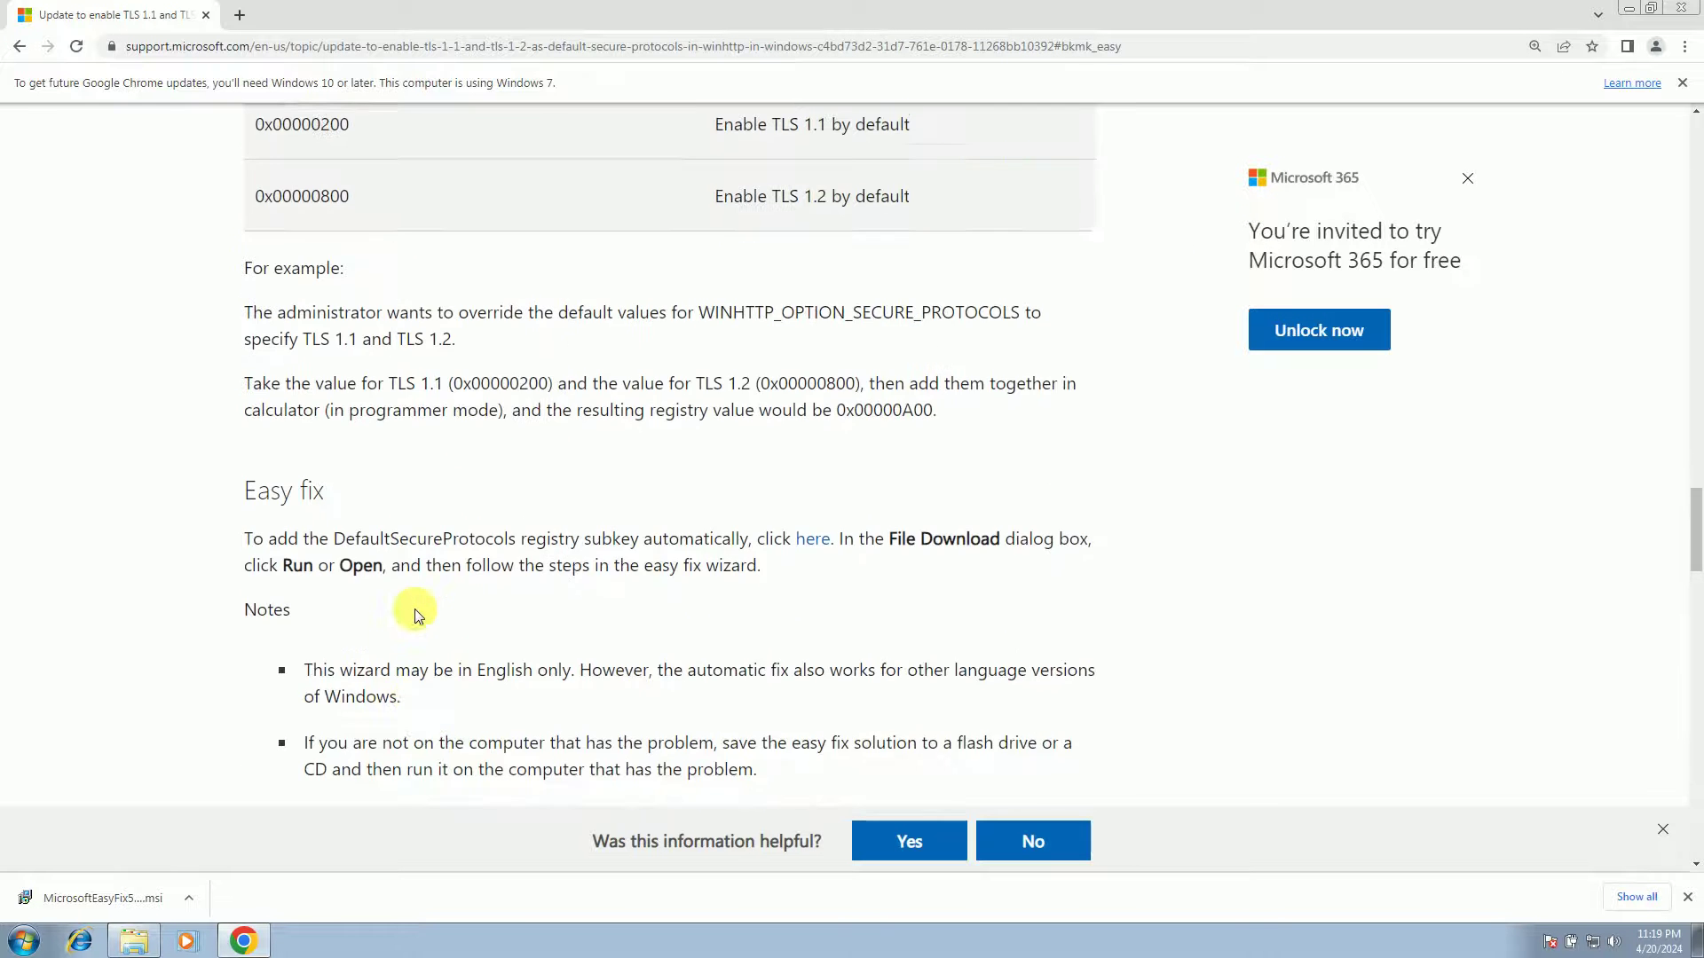
pyautogui.scroll(5, 423, 586)
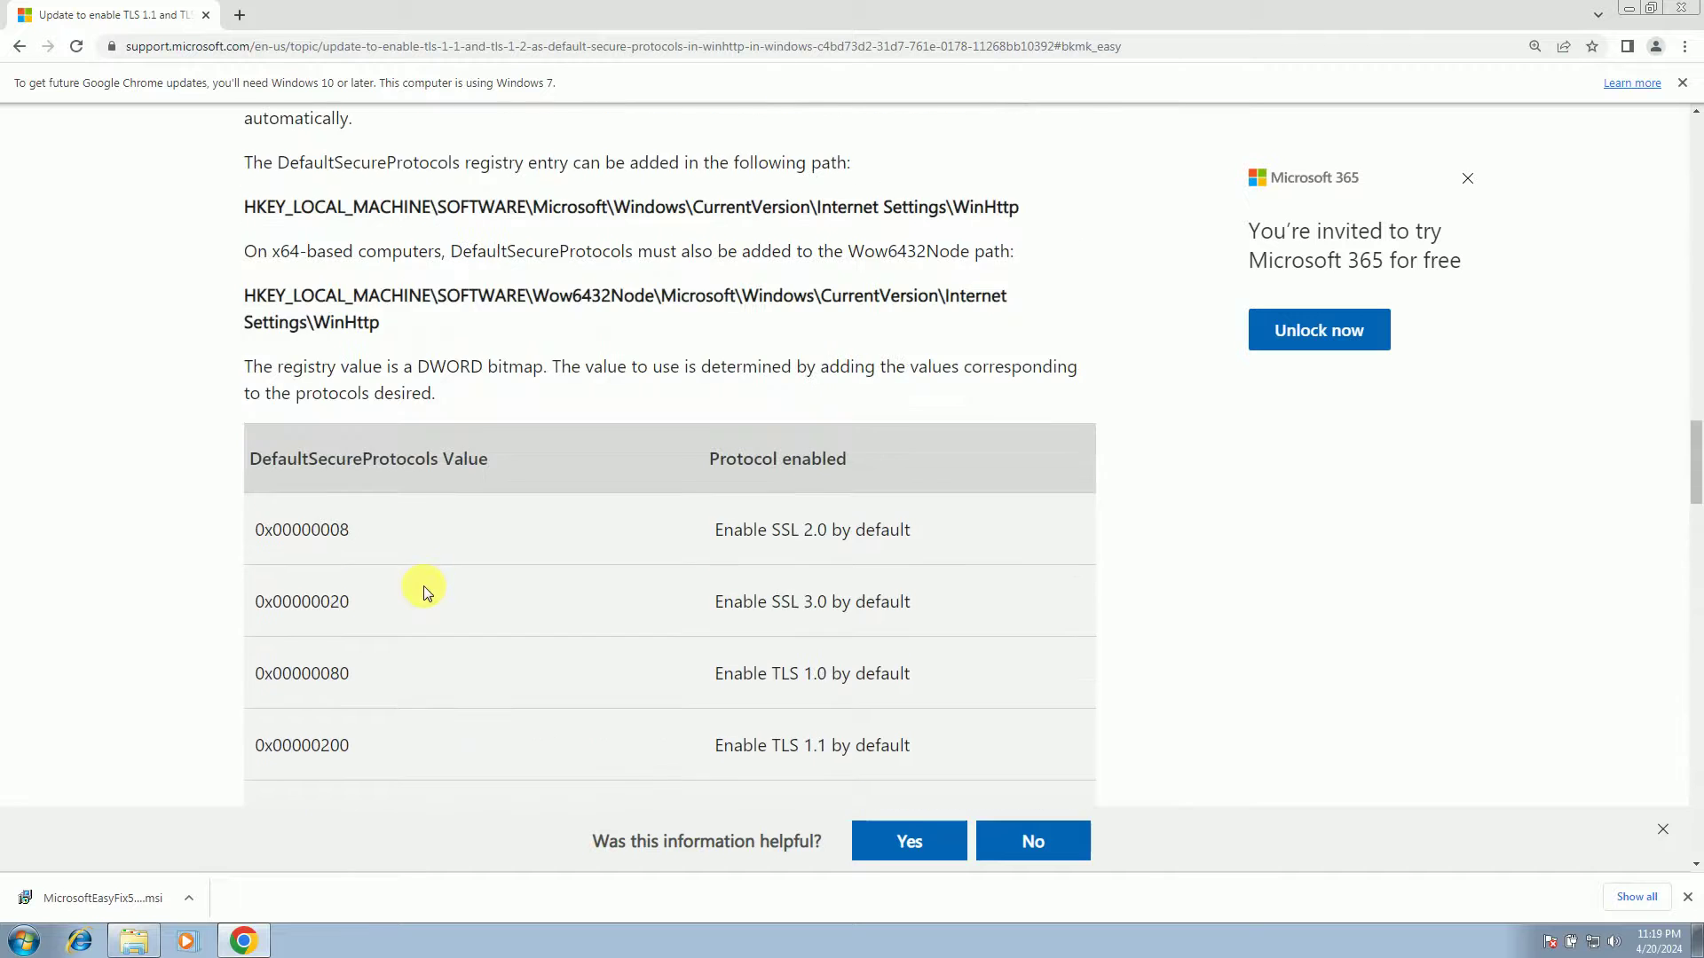
pyautogui.scroll(8, 424, 586)
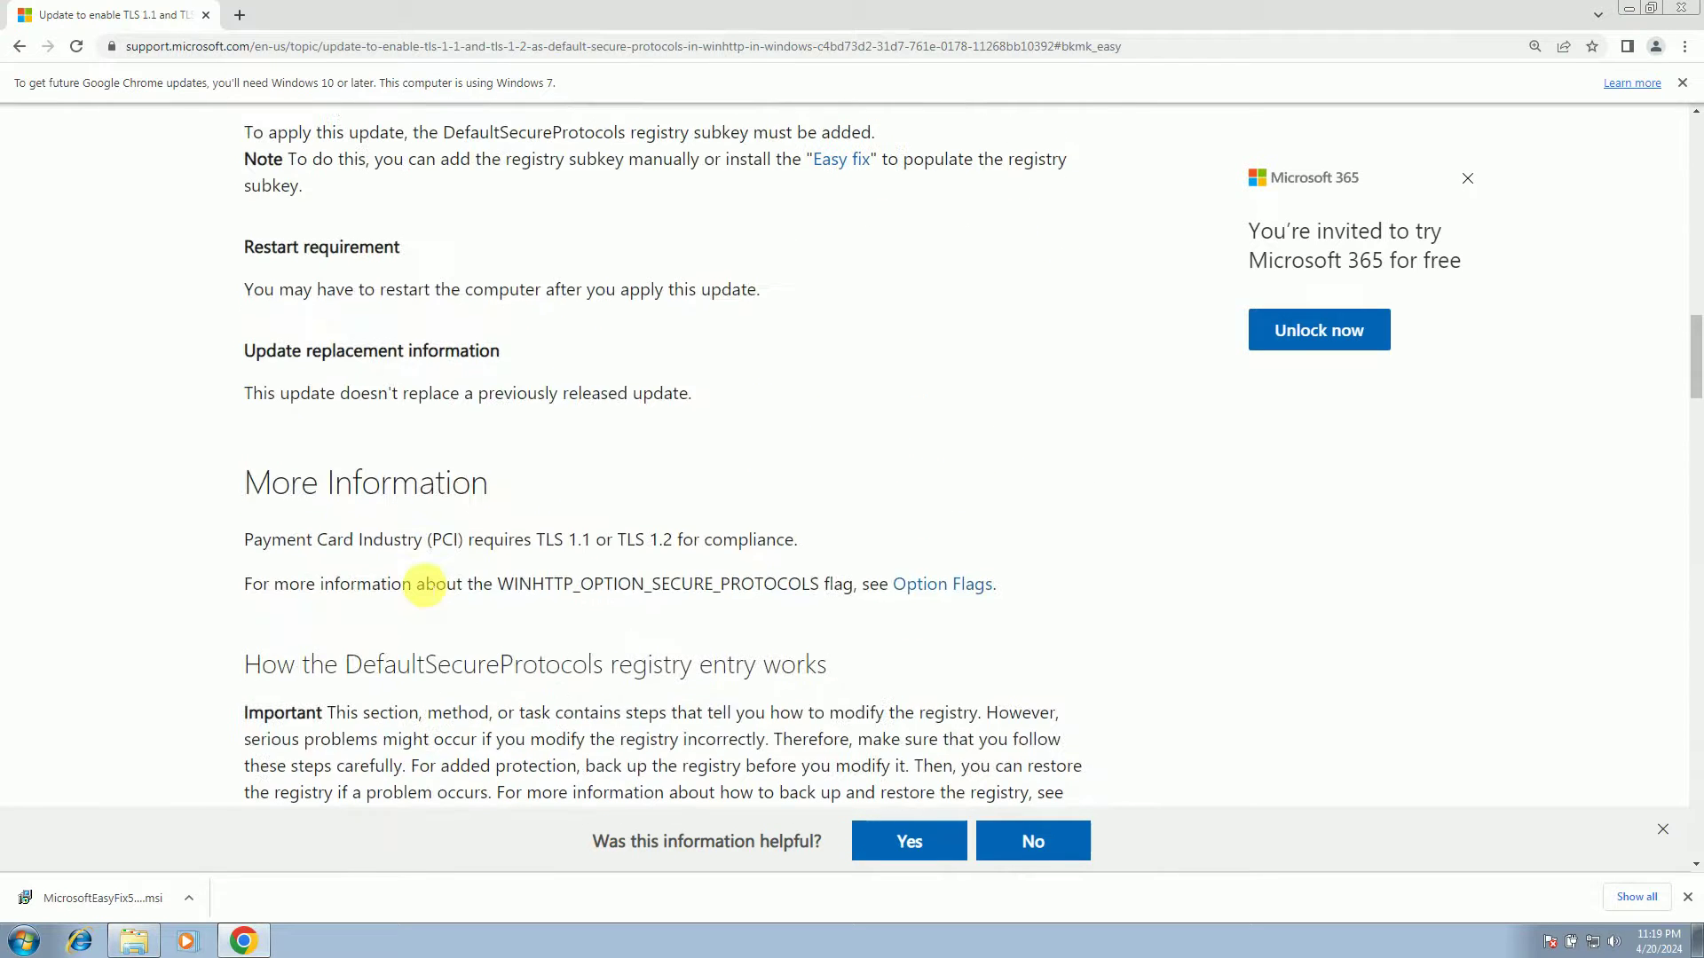
pyautogui.scroll(4, 425, 586)
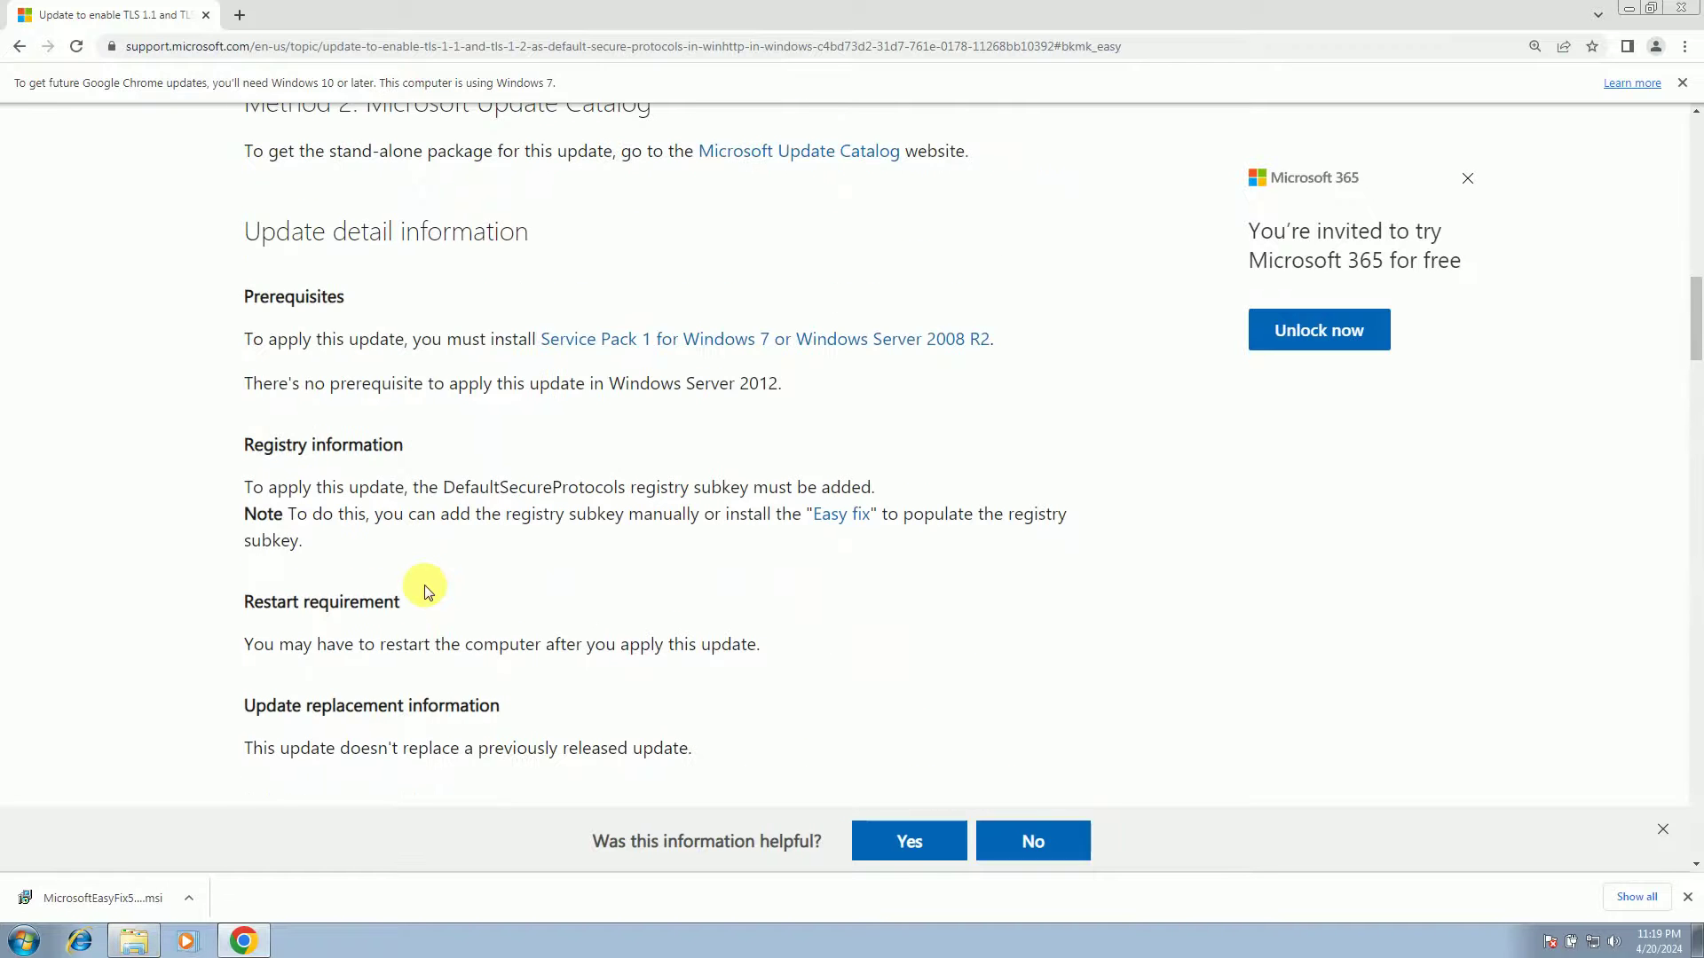
pyautogui.scroll(4, 425, 590)
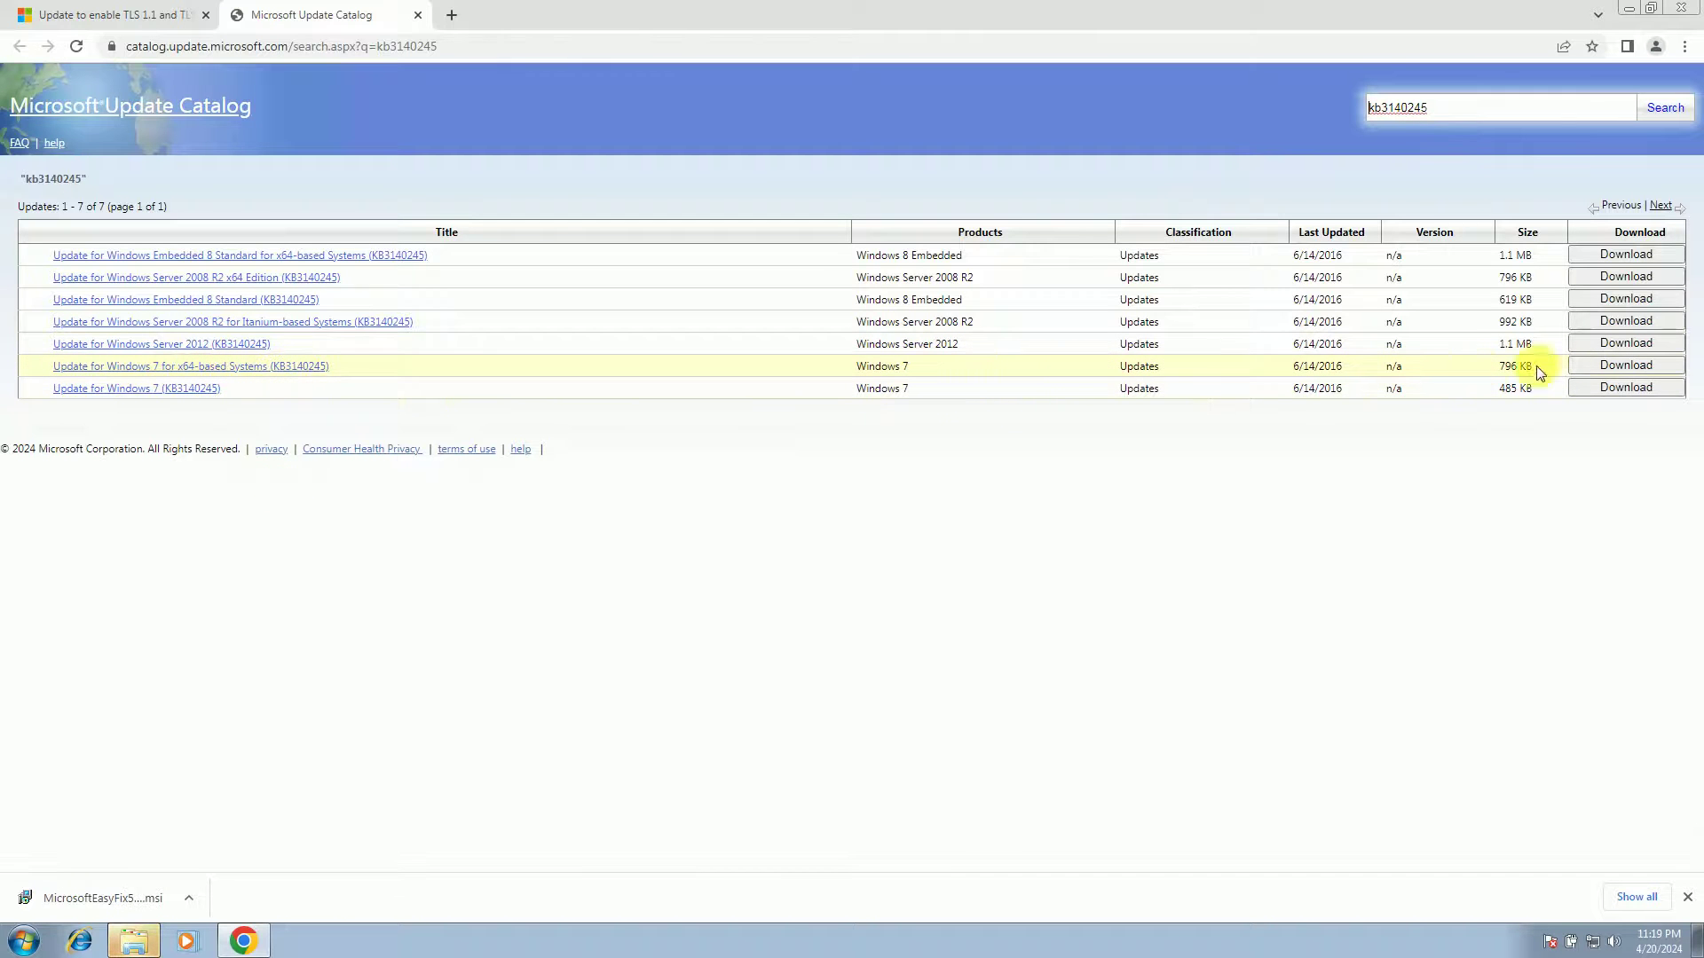
pyautogui.click(1614, 374)
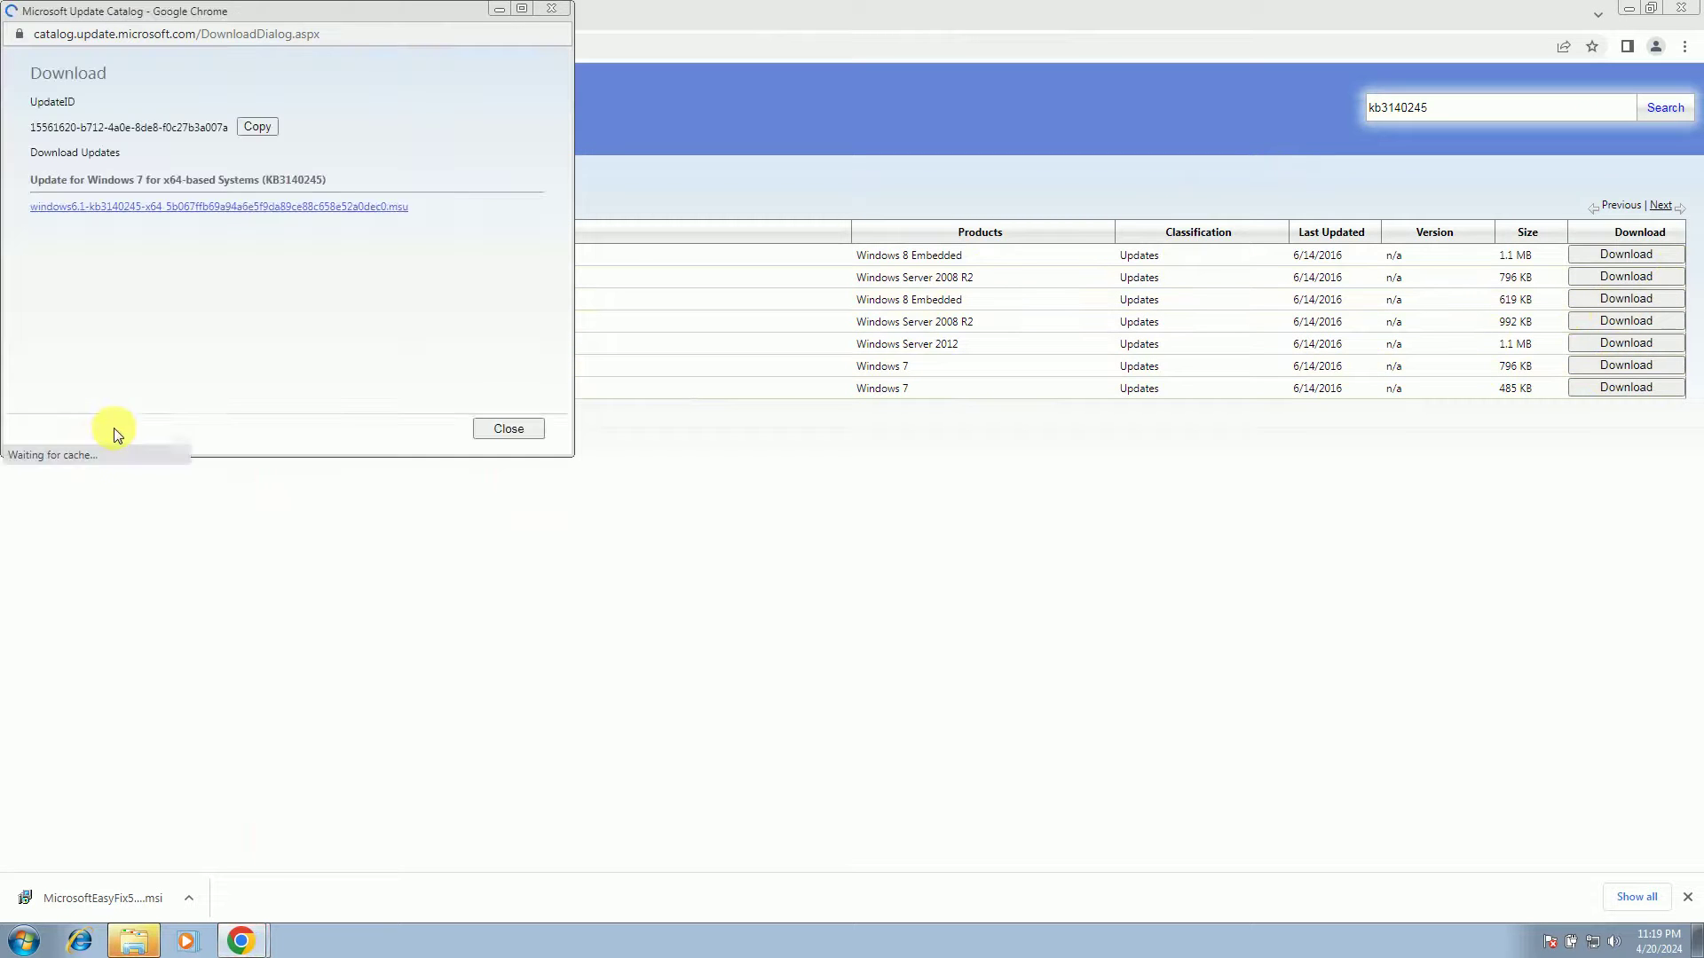
pyautogui.click(263, 213)
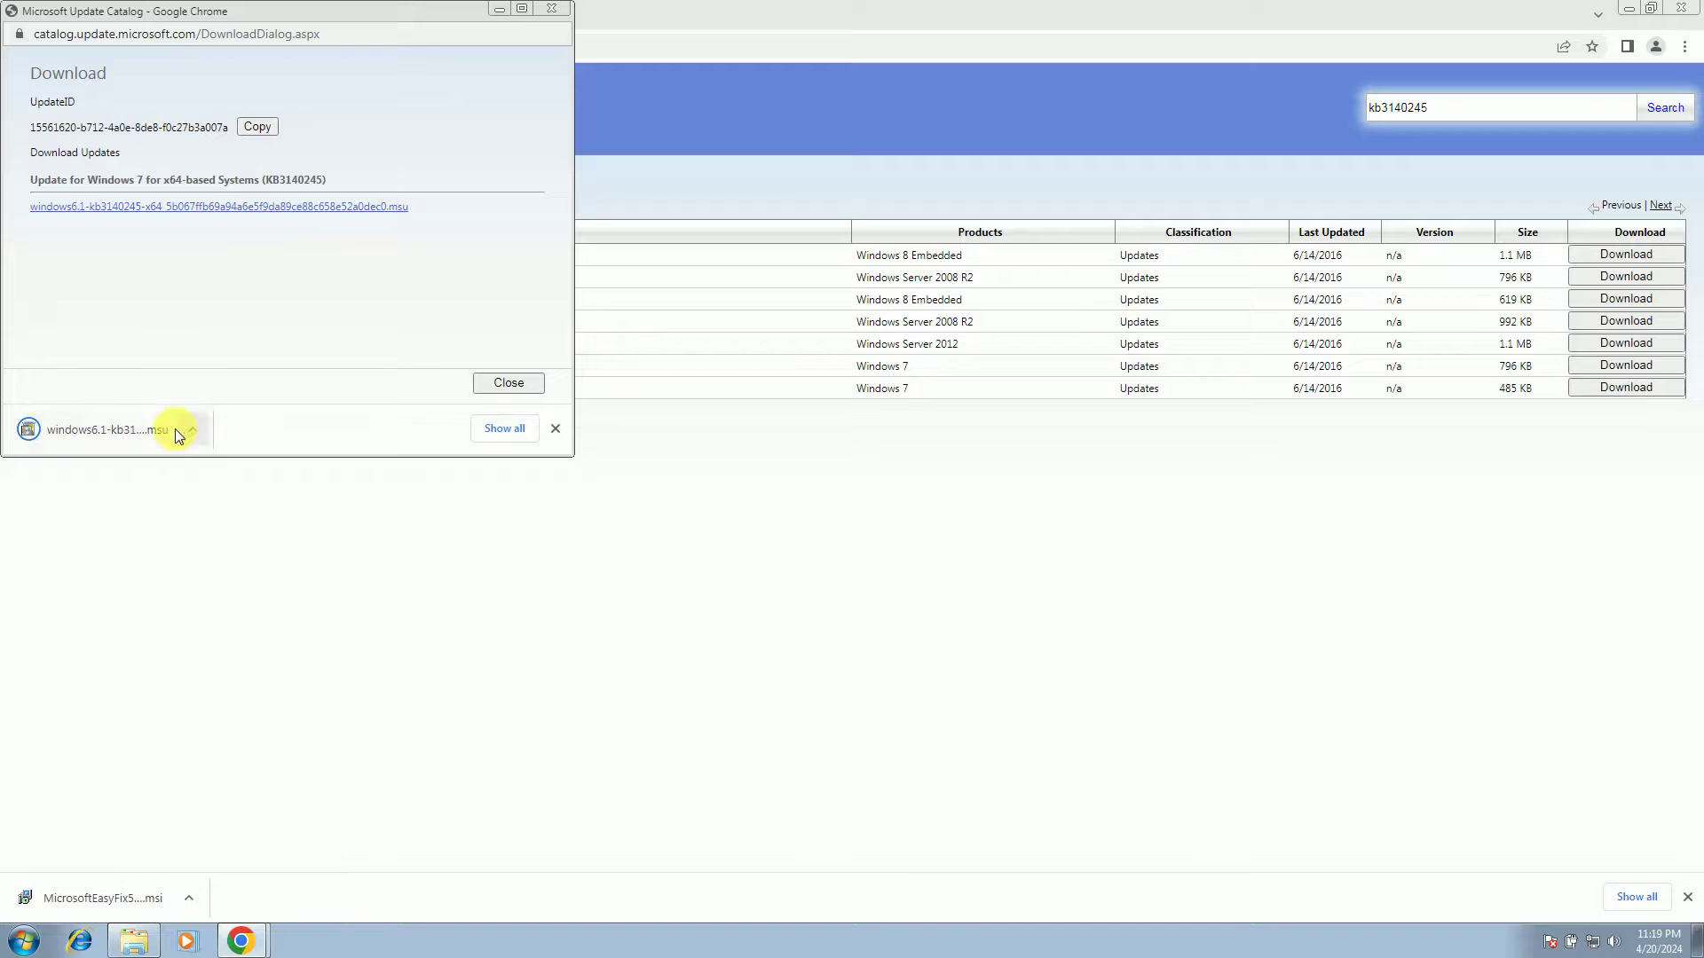
pyautogui.click(556, 428)
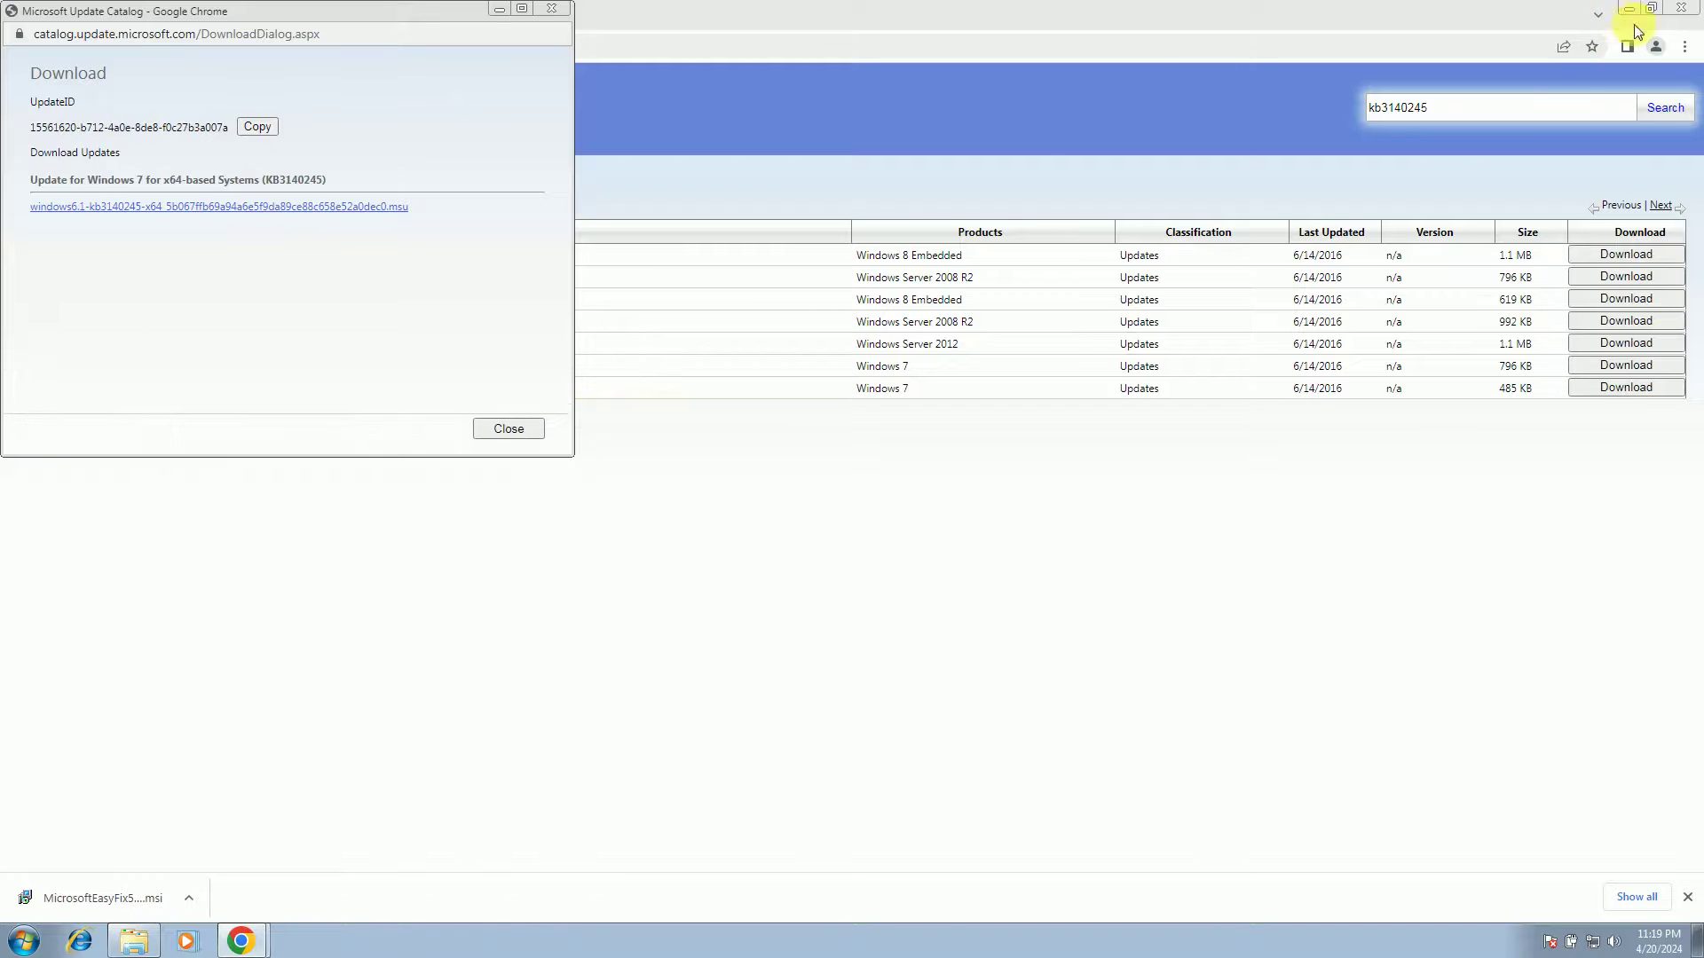
pyautogui.click(1672, 22)
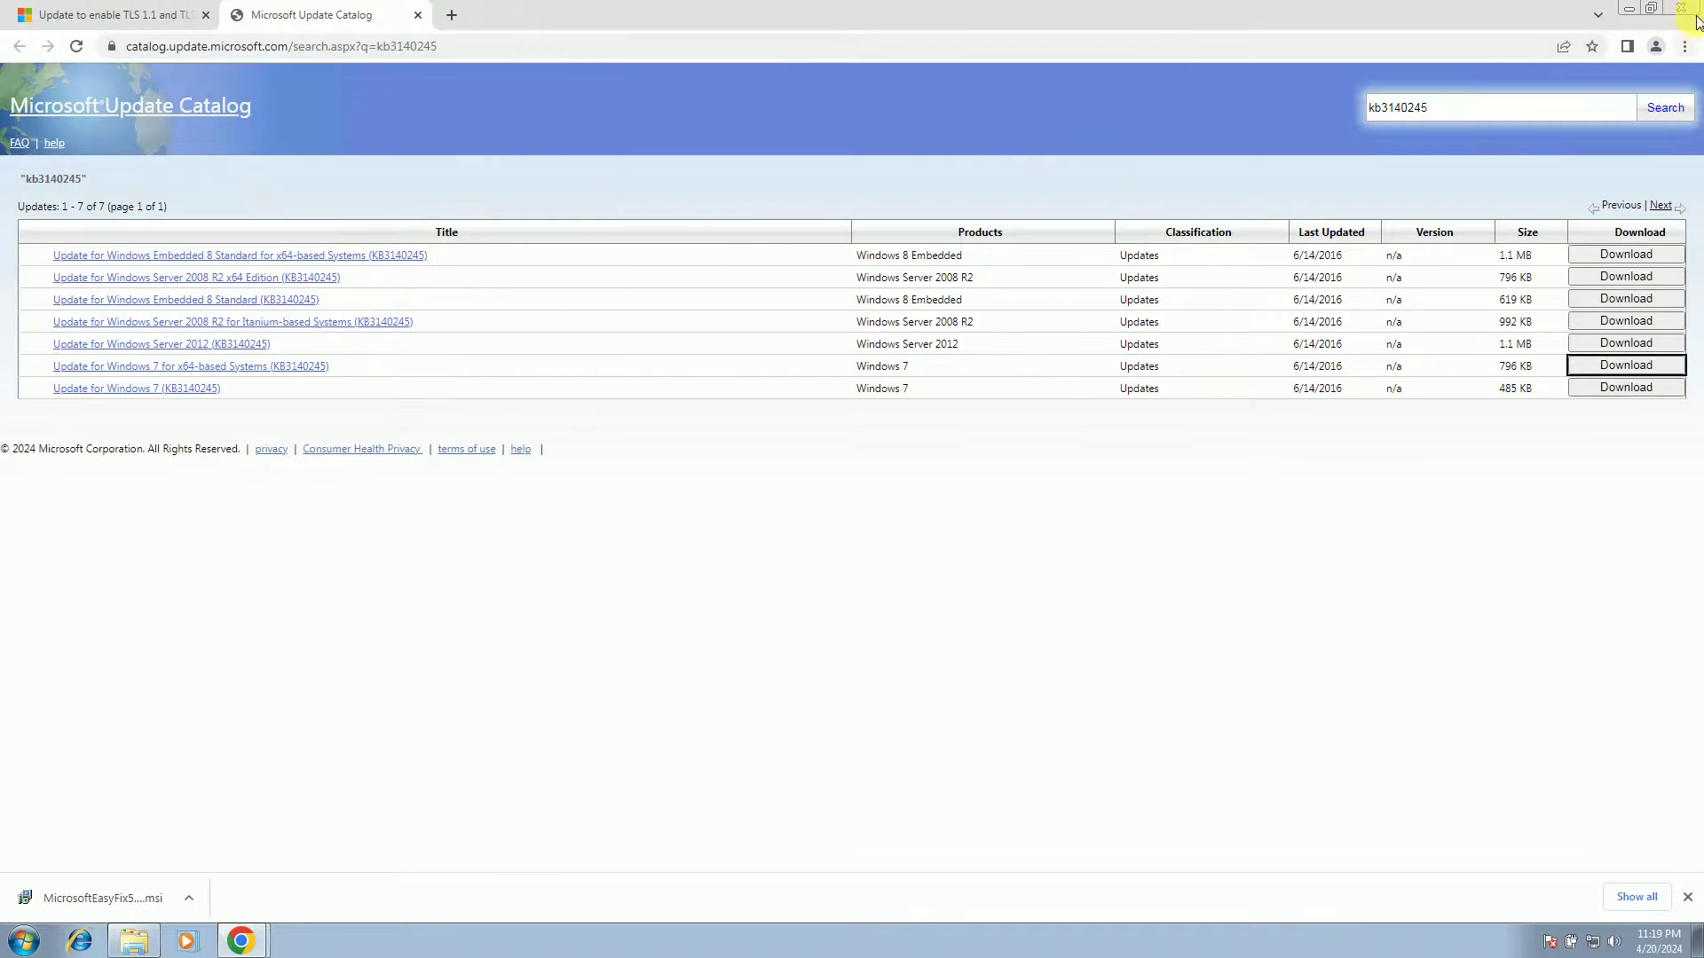
pyautogui.click(1630, 9)
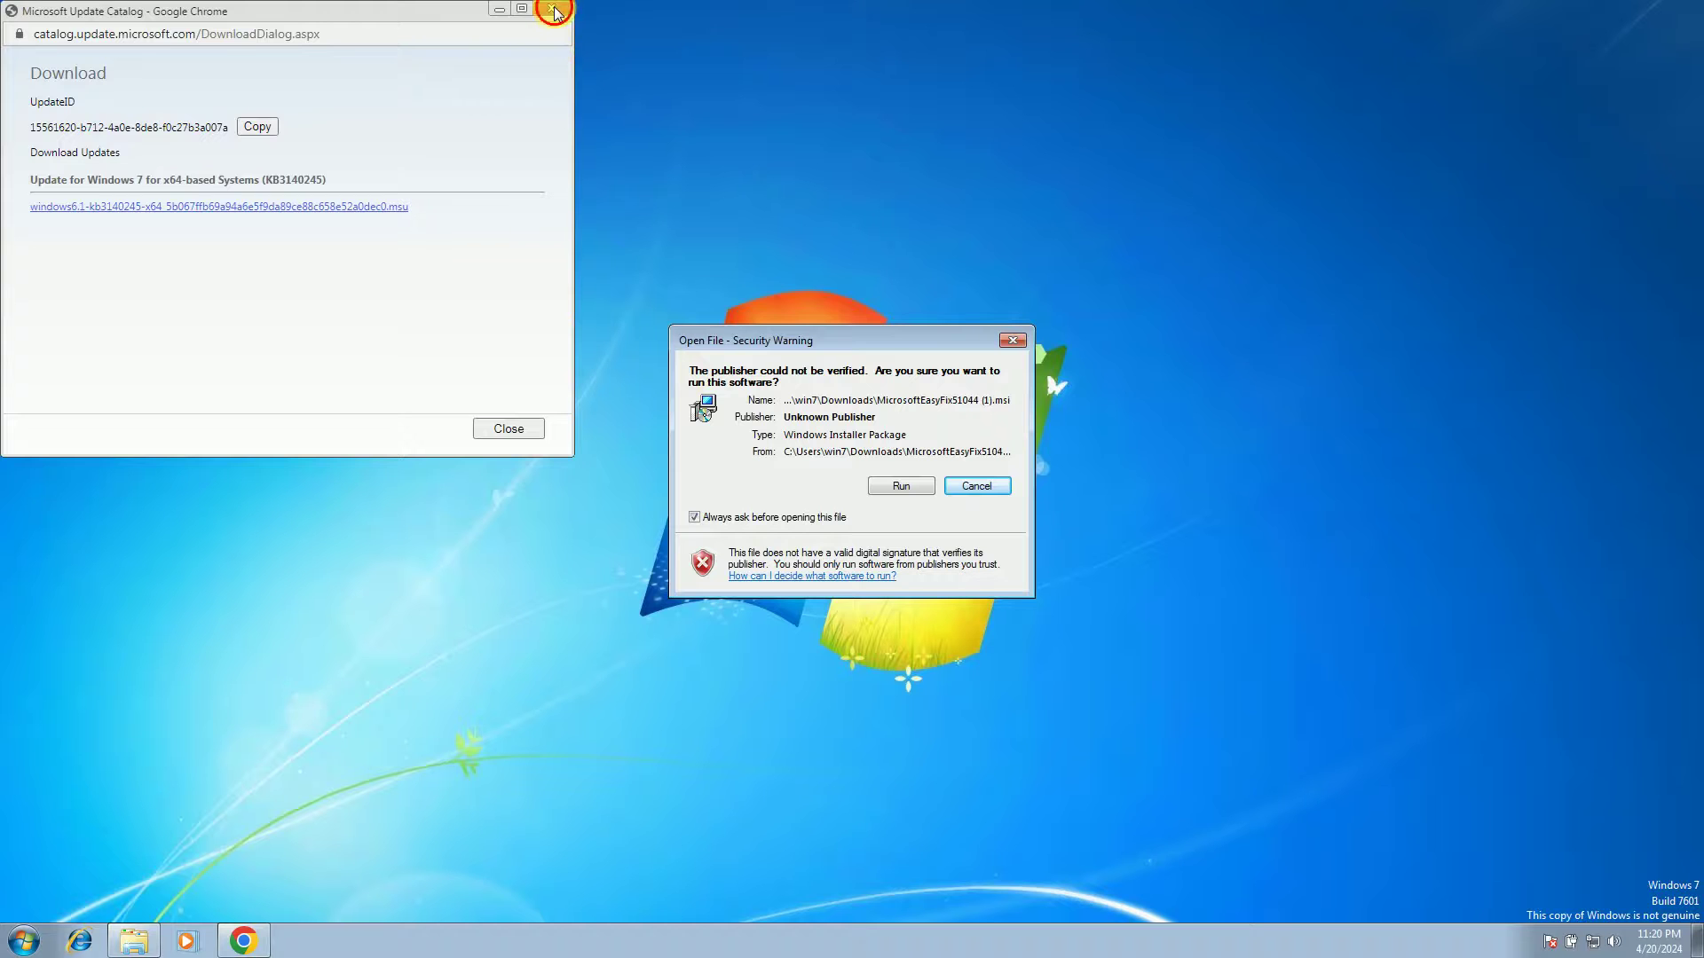
# Run Easy fix 51044 past the security warning and UAC prompt, closing it at All done
pyautogui.click(556, 13)
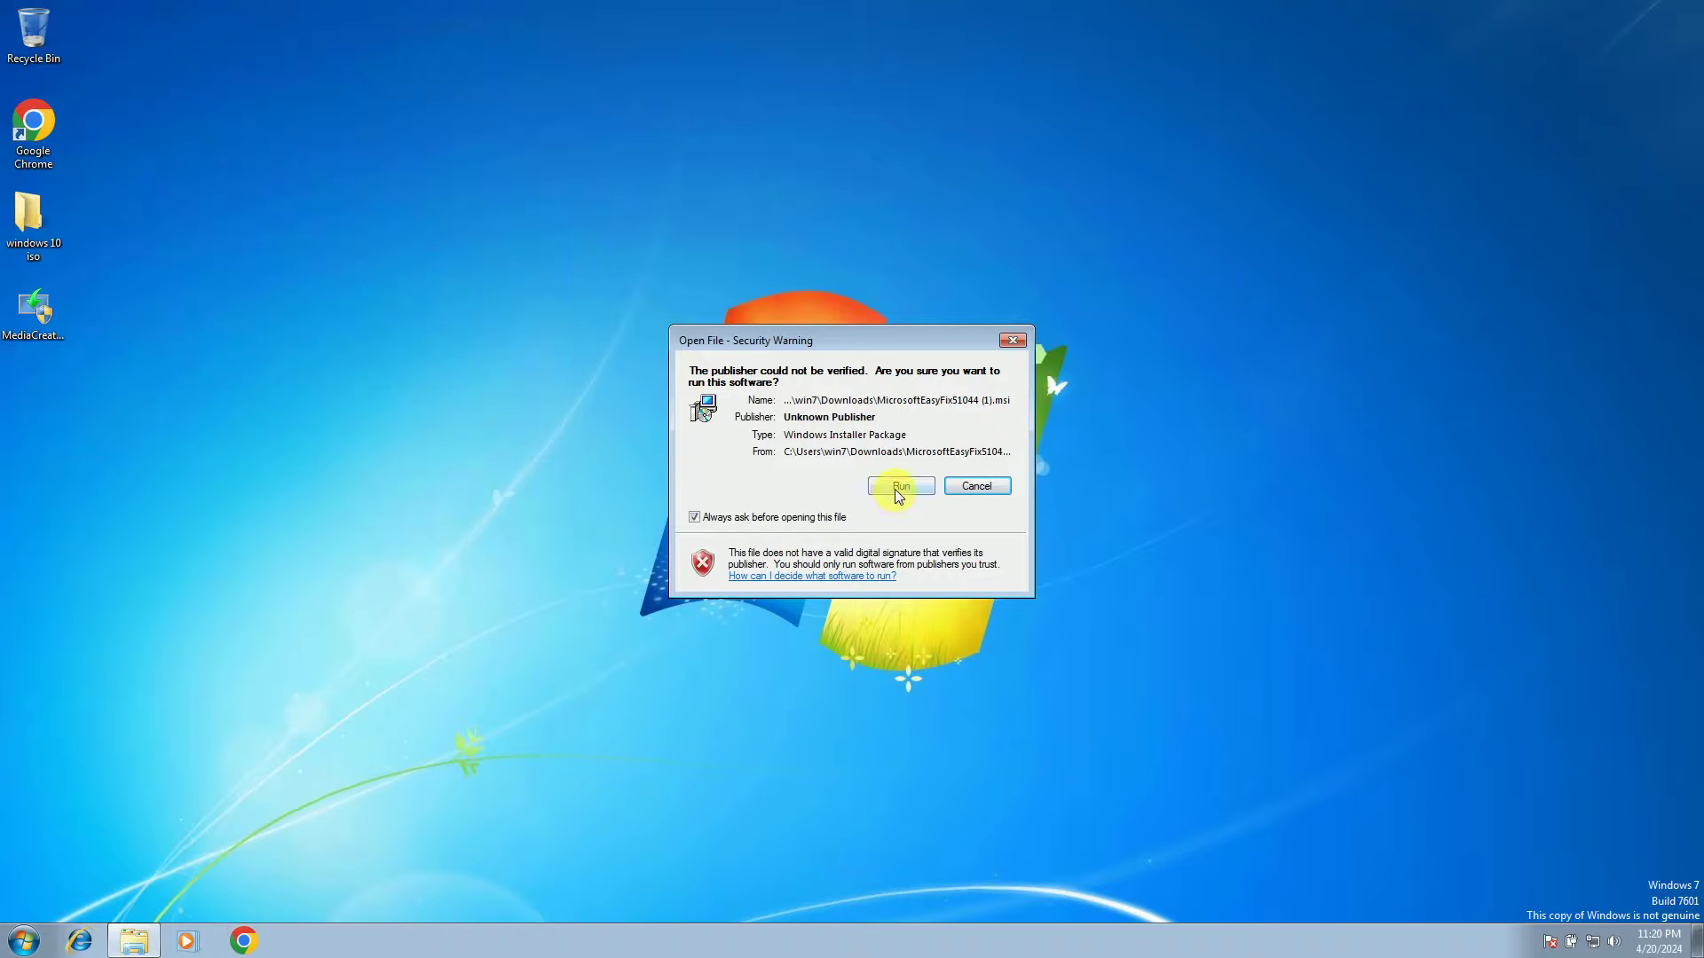
pyautogui.click(899, 488)
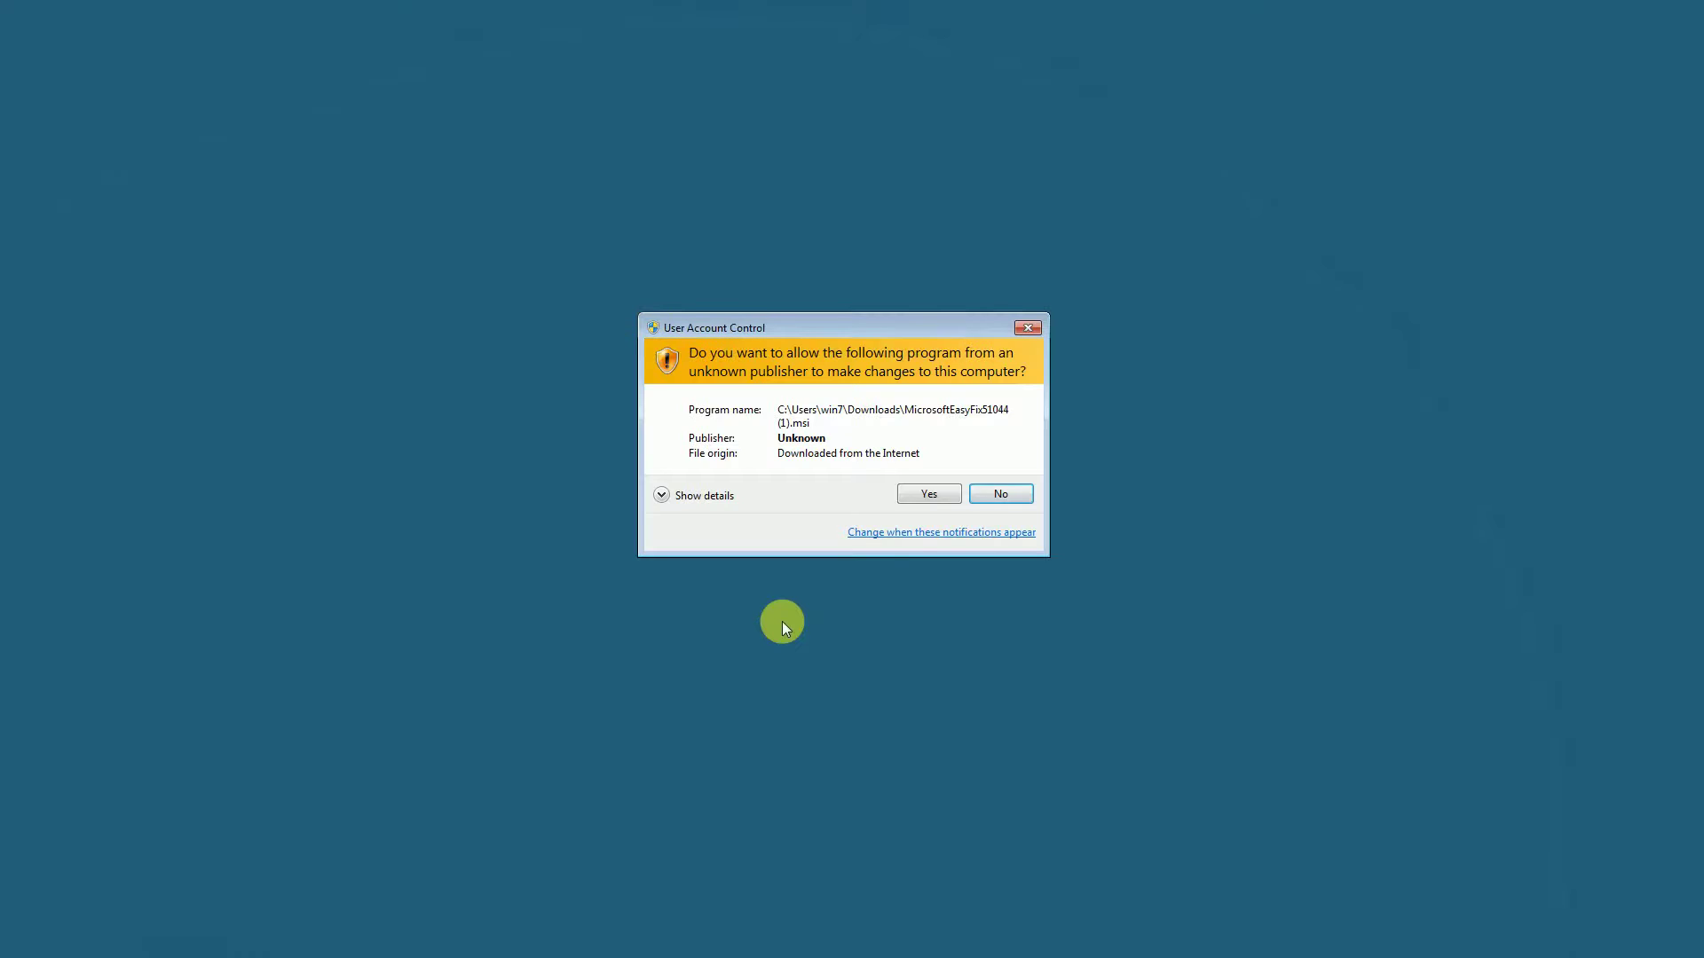
pyautogui.click(929, 497)
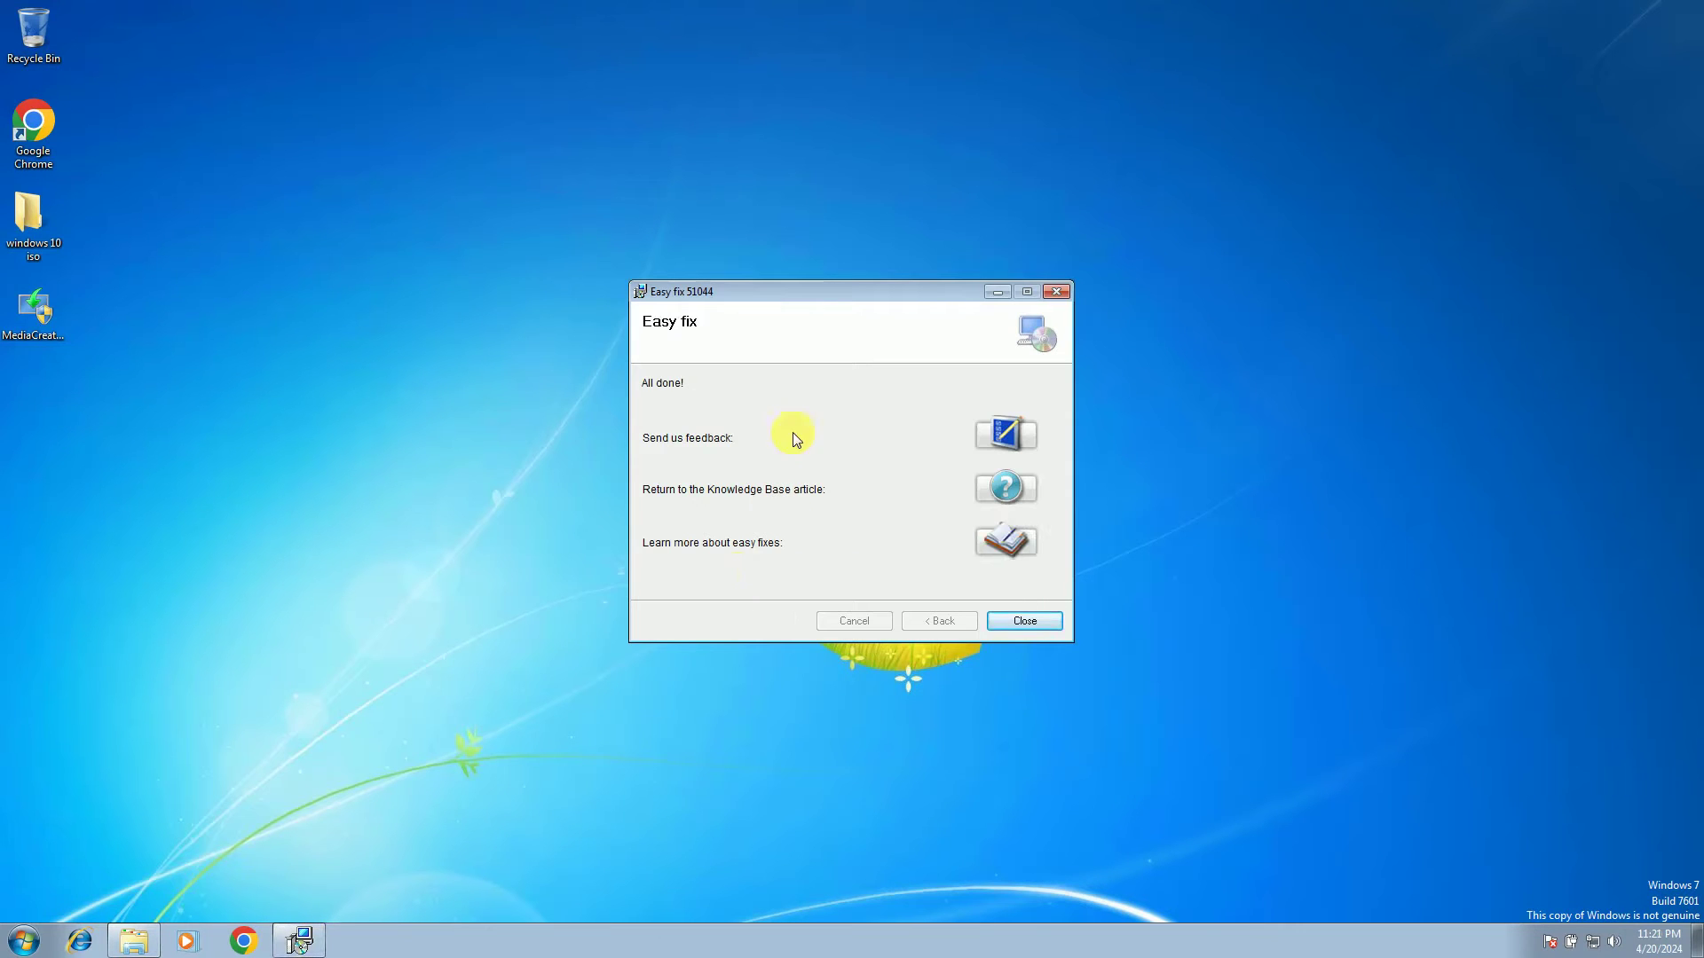
pyautogui.click(1030, 620)
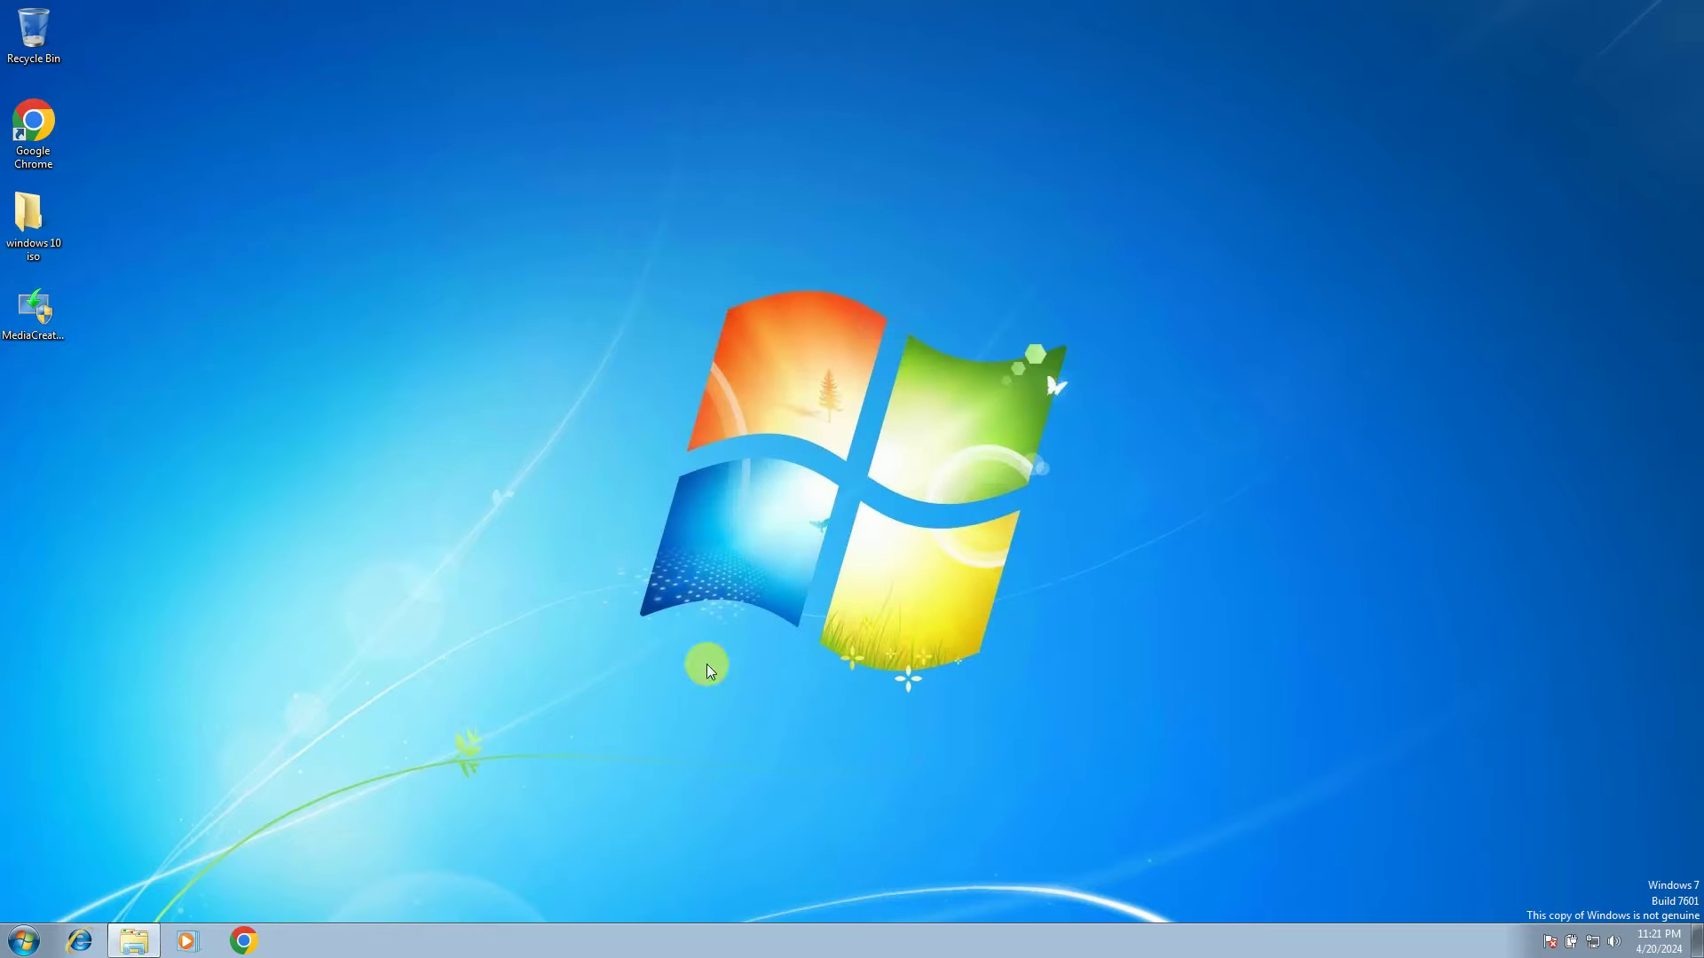
# Launch the KB3140245 .msu from Downloads, dismiss the counterfeiting warning, and confirm its installation
pyautogui.click(138, 939)
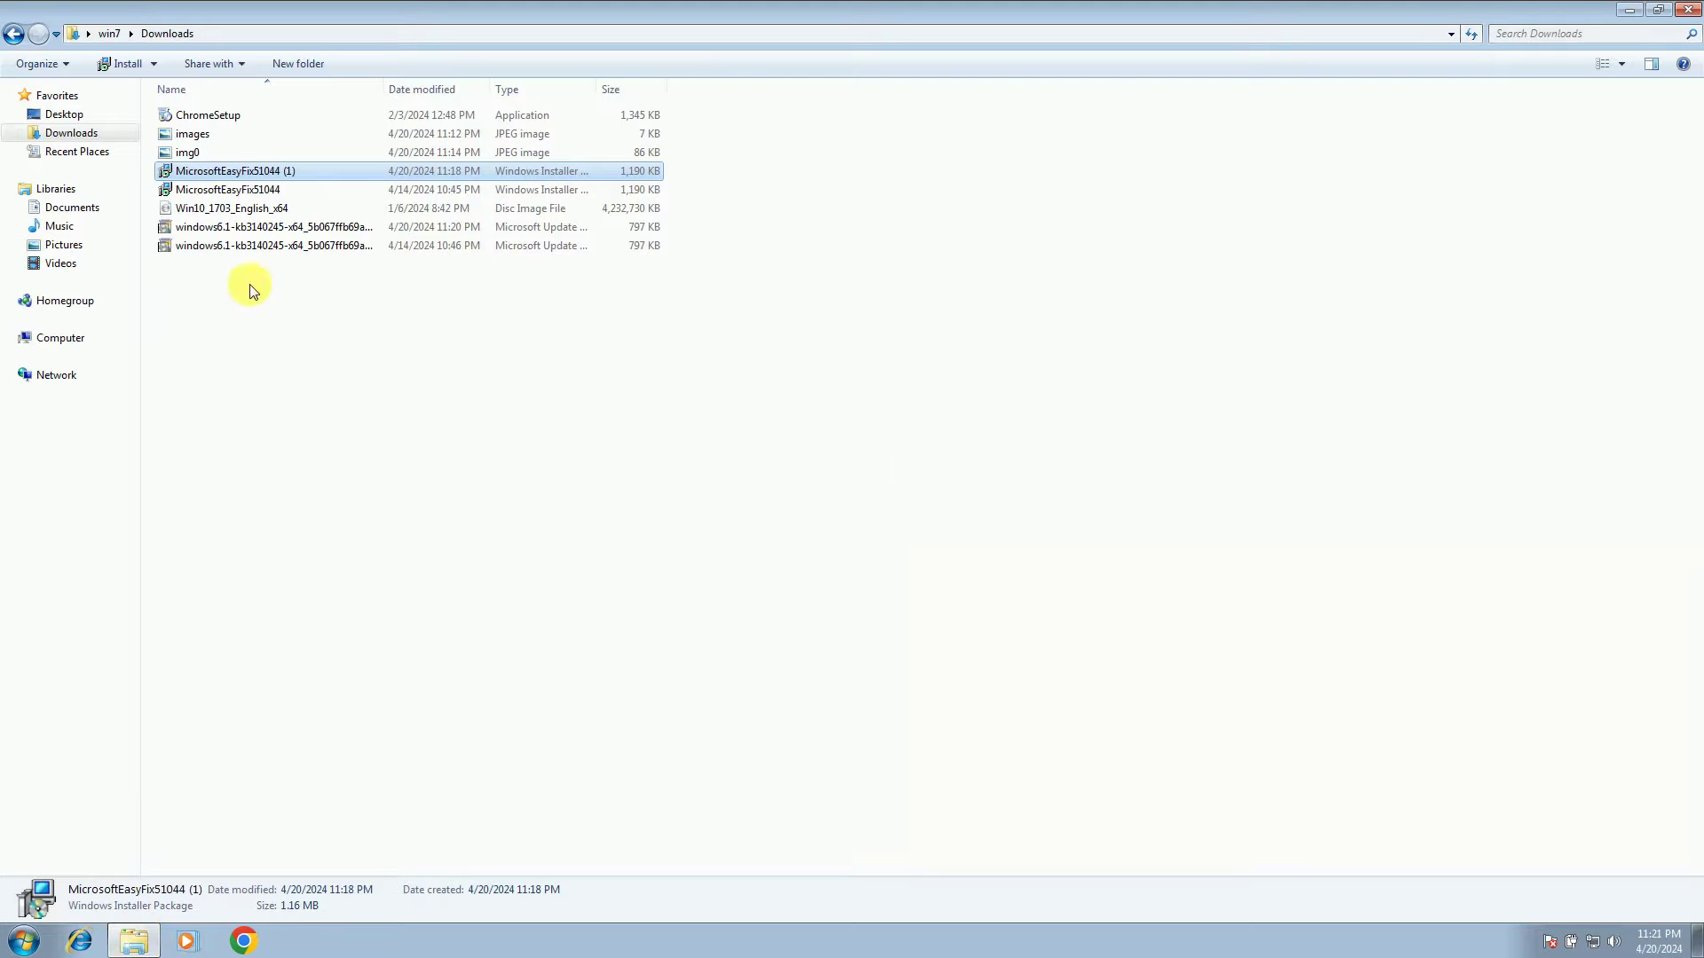
pyautogui.click(231, 232)
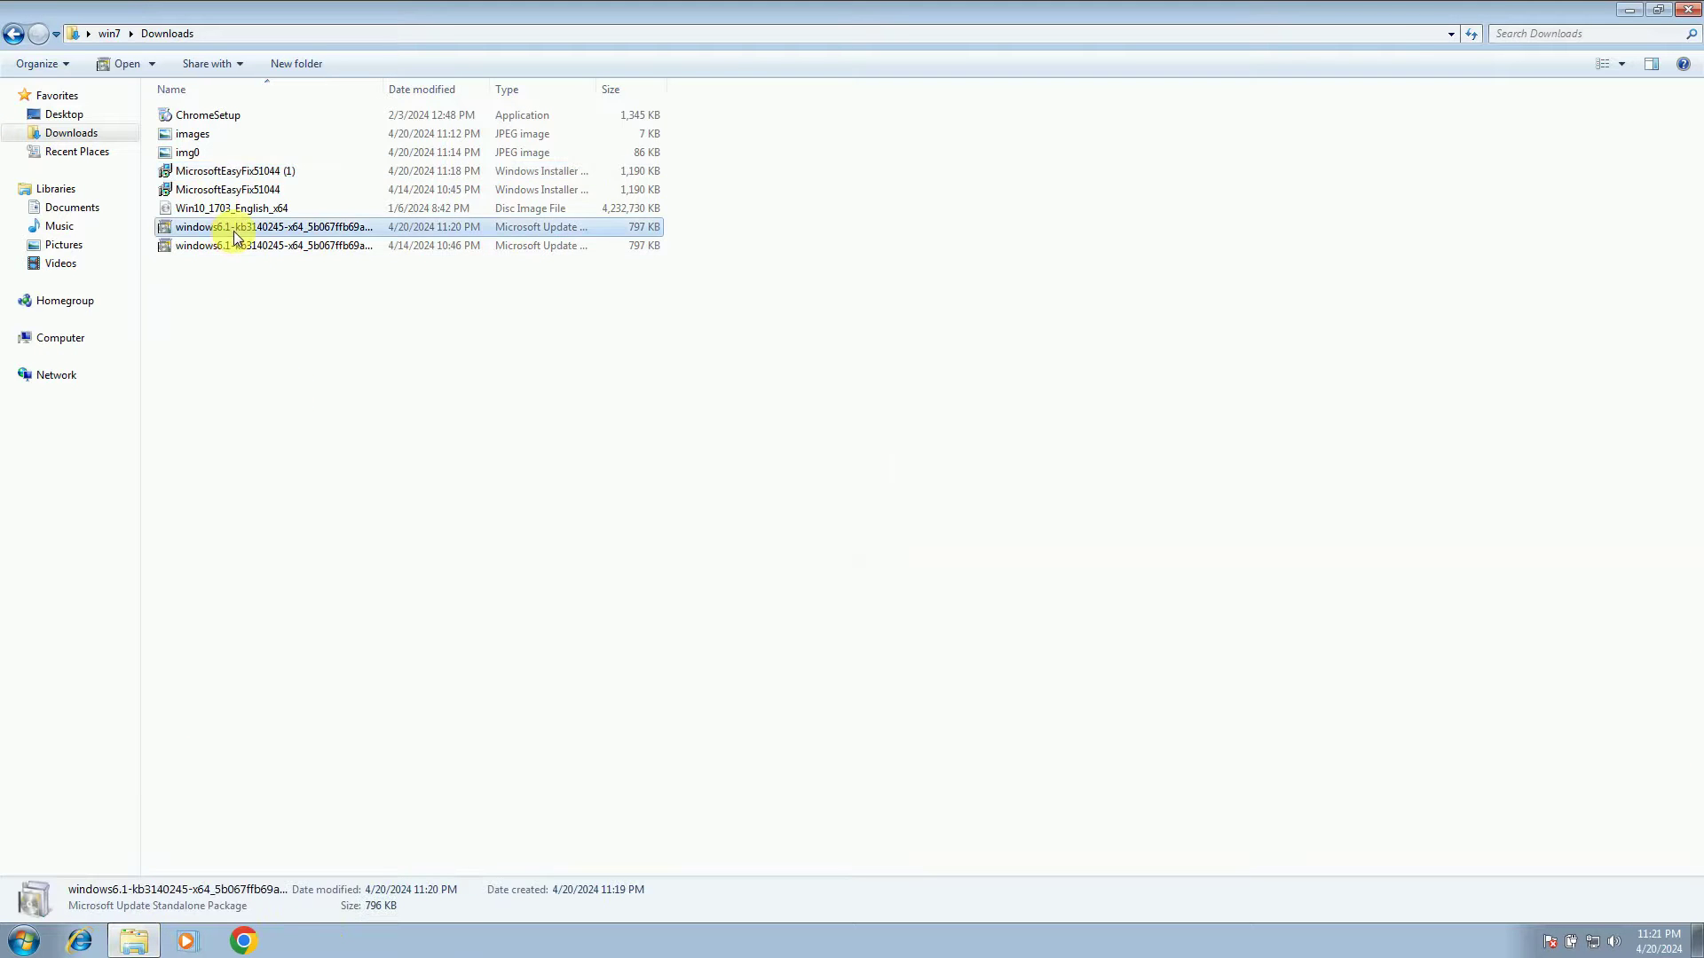
pyautogui.click(292, 247)
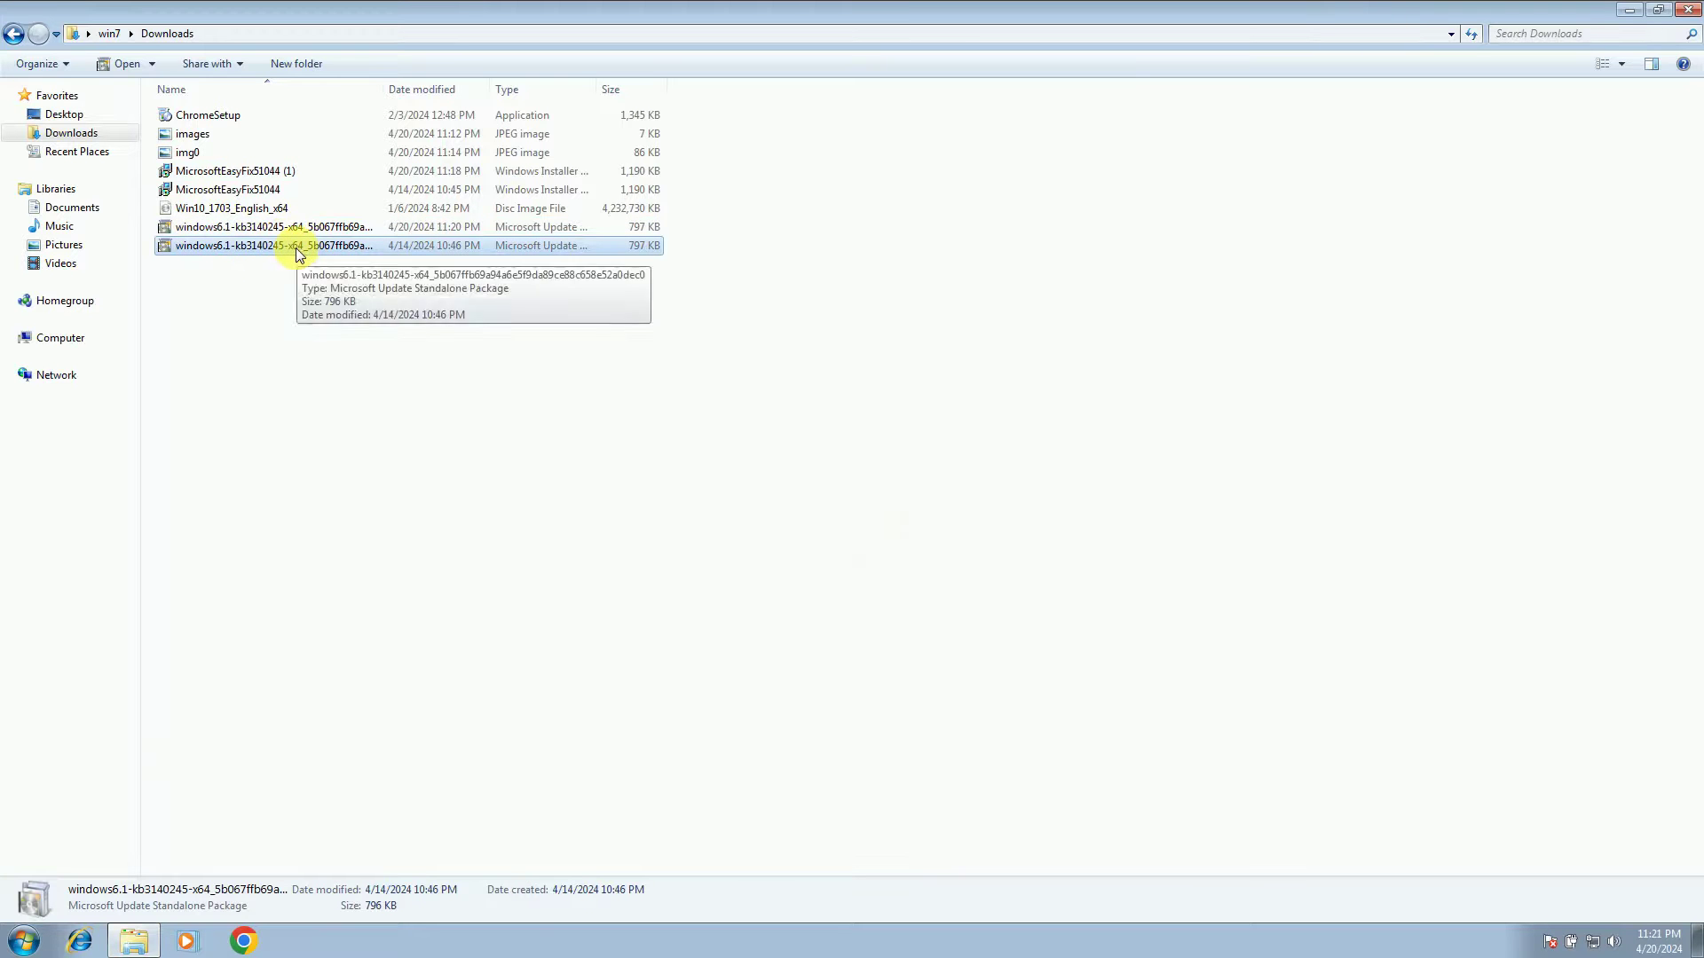
pyautogui.rightClick(296, 248)
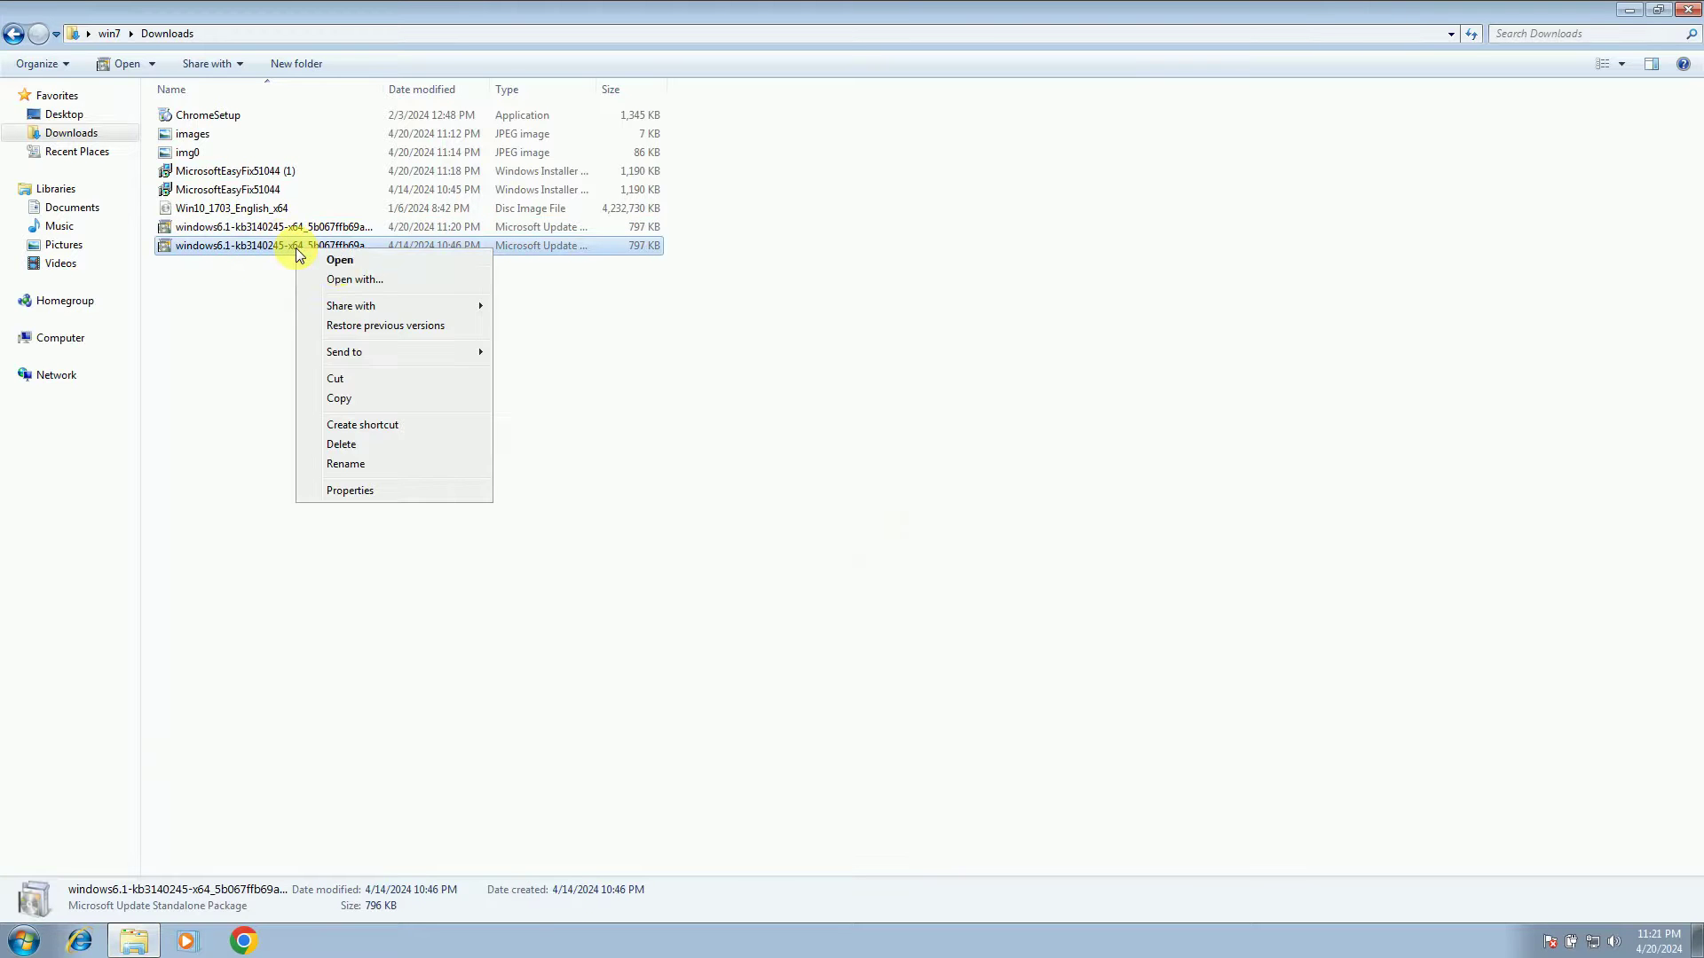
pyautogui.click(340, 263)
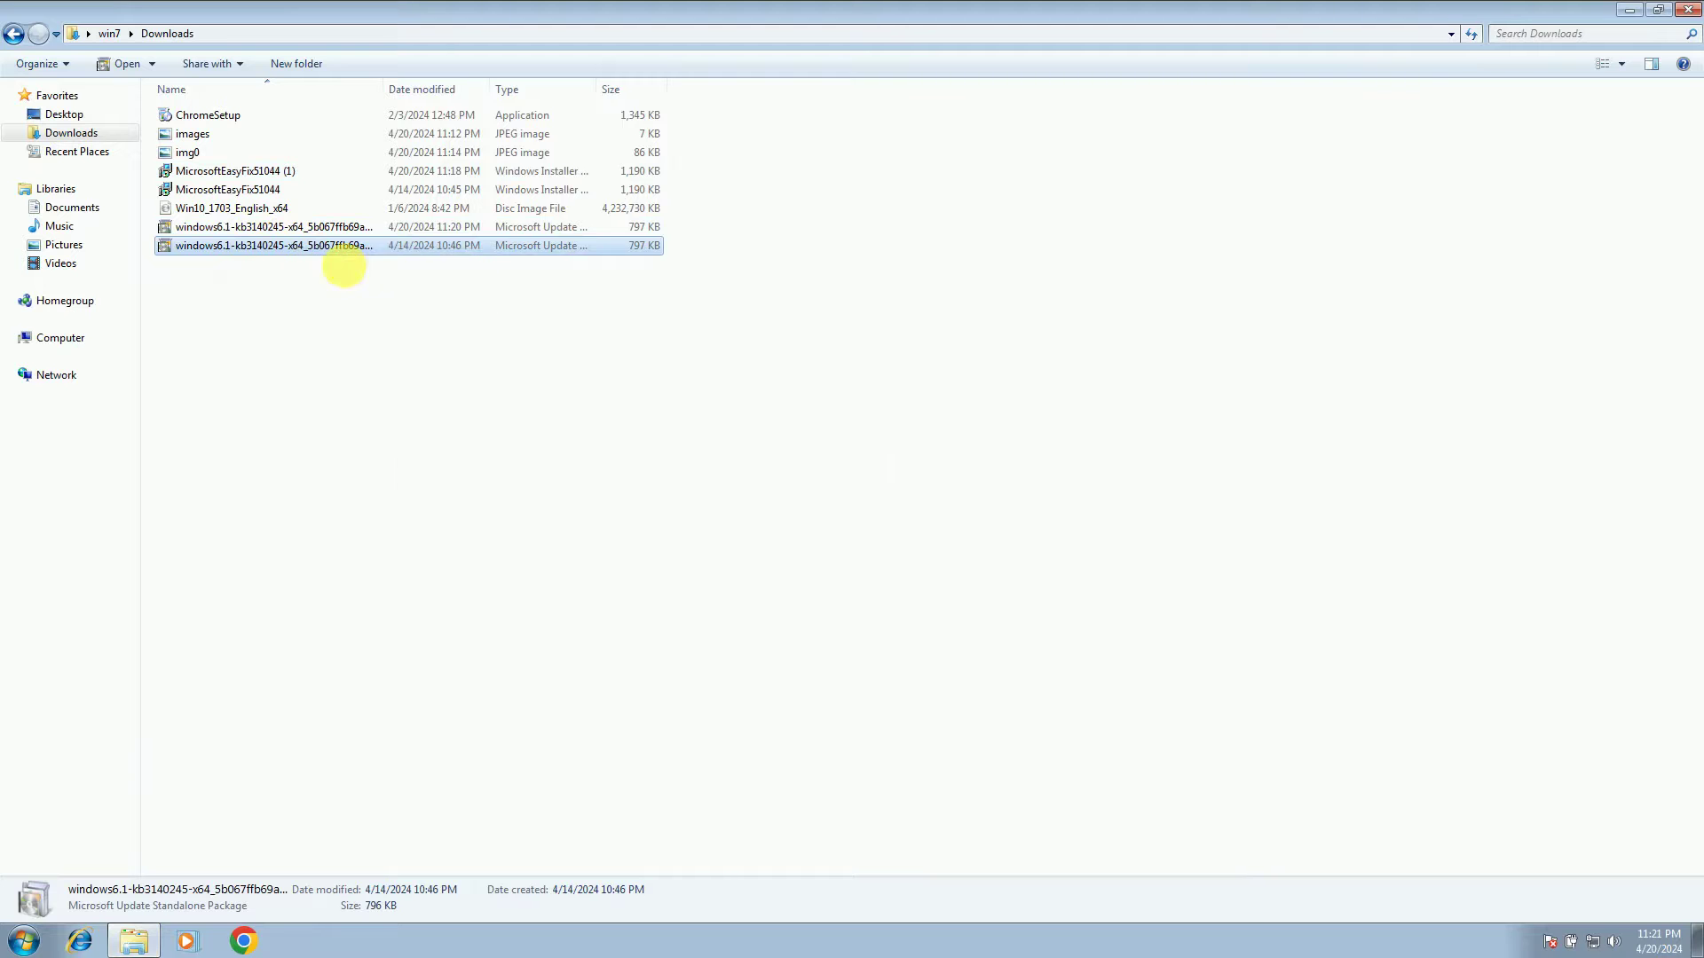
pyautogui.click(1630, 9)
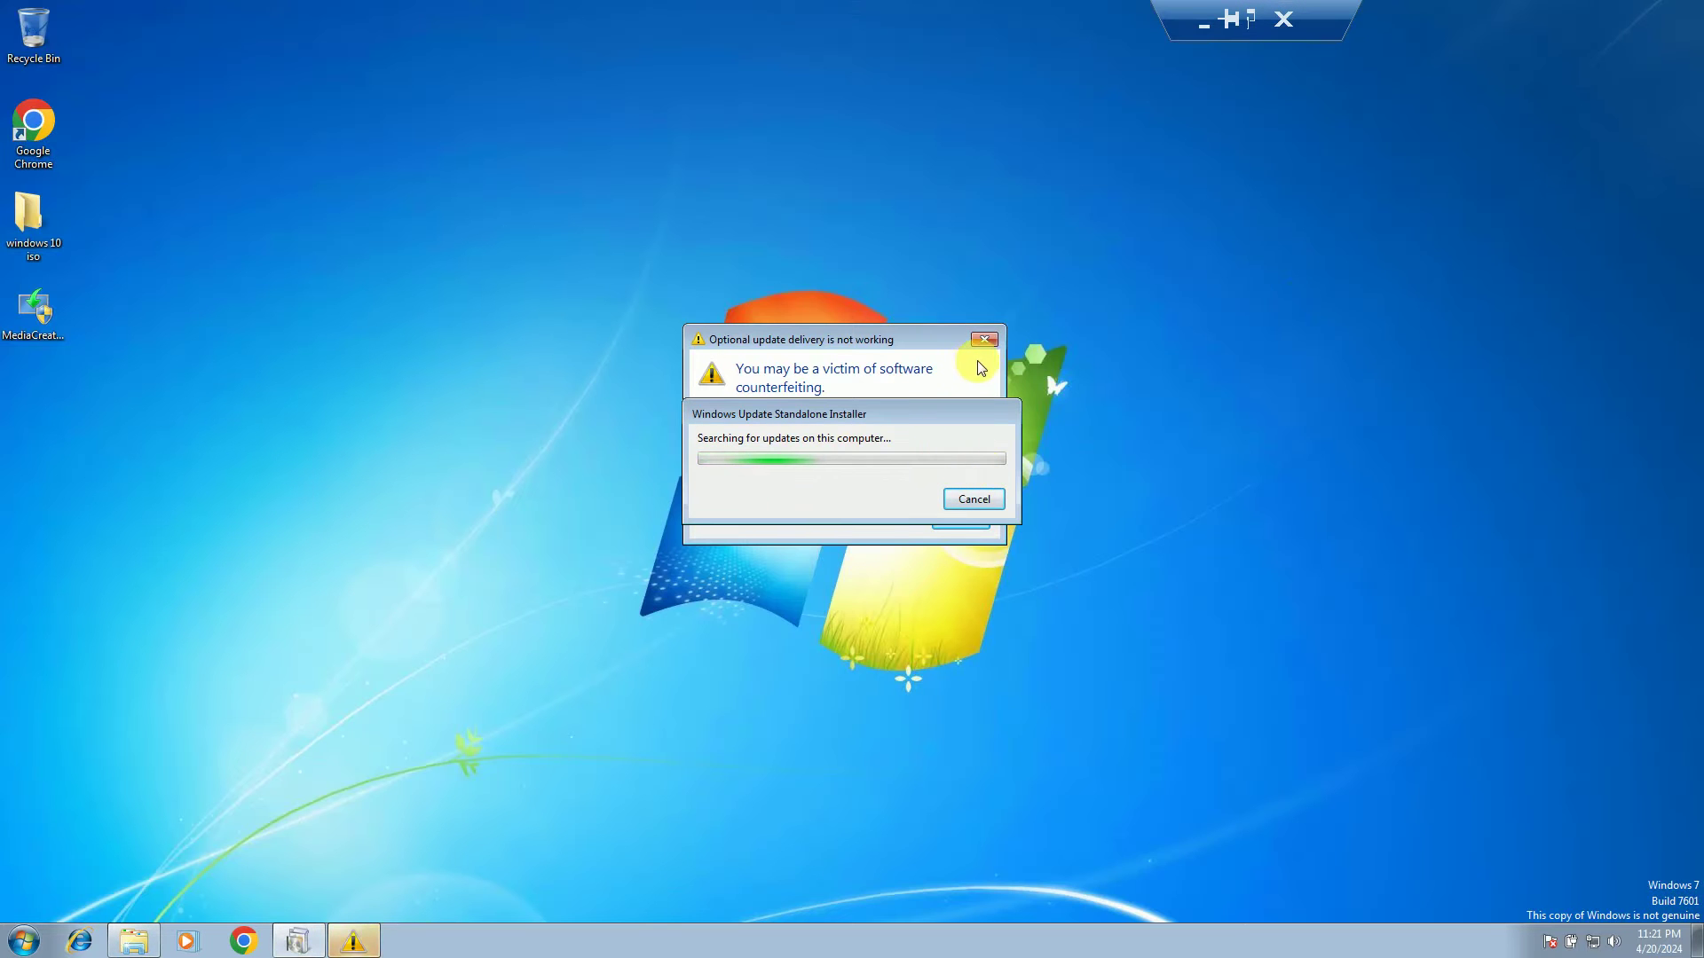
pyautogui.click(985, 338)
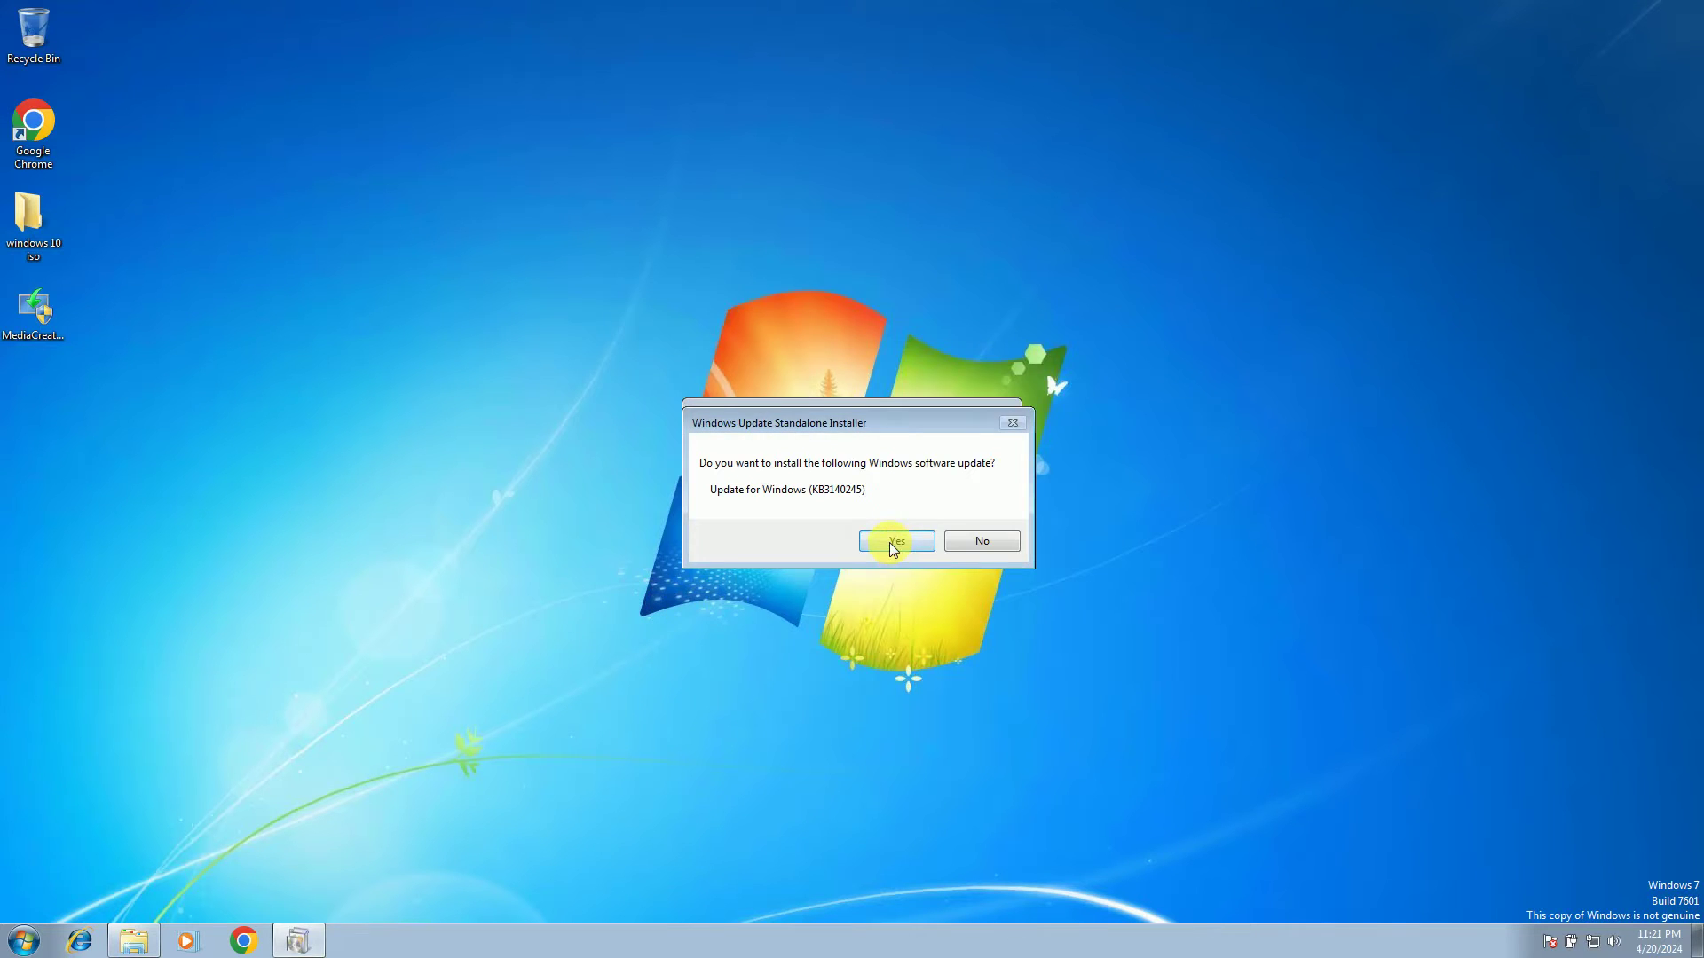
pyautogui.click(894, 544)
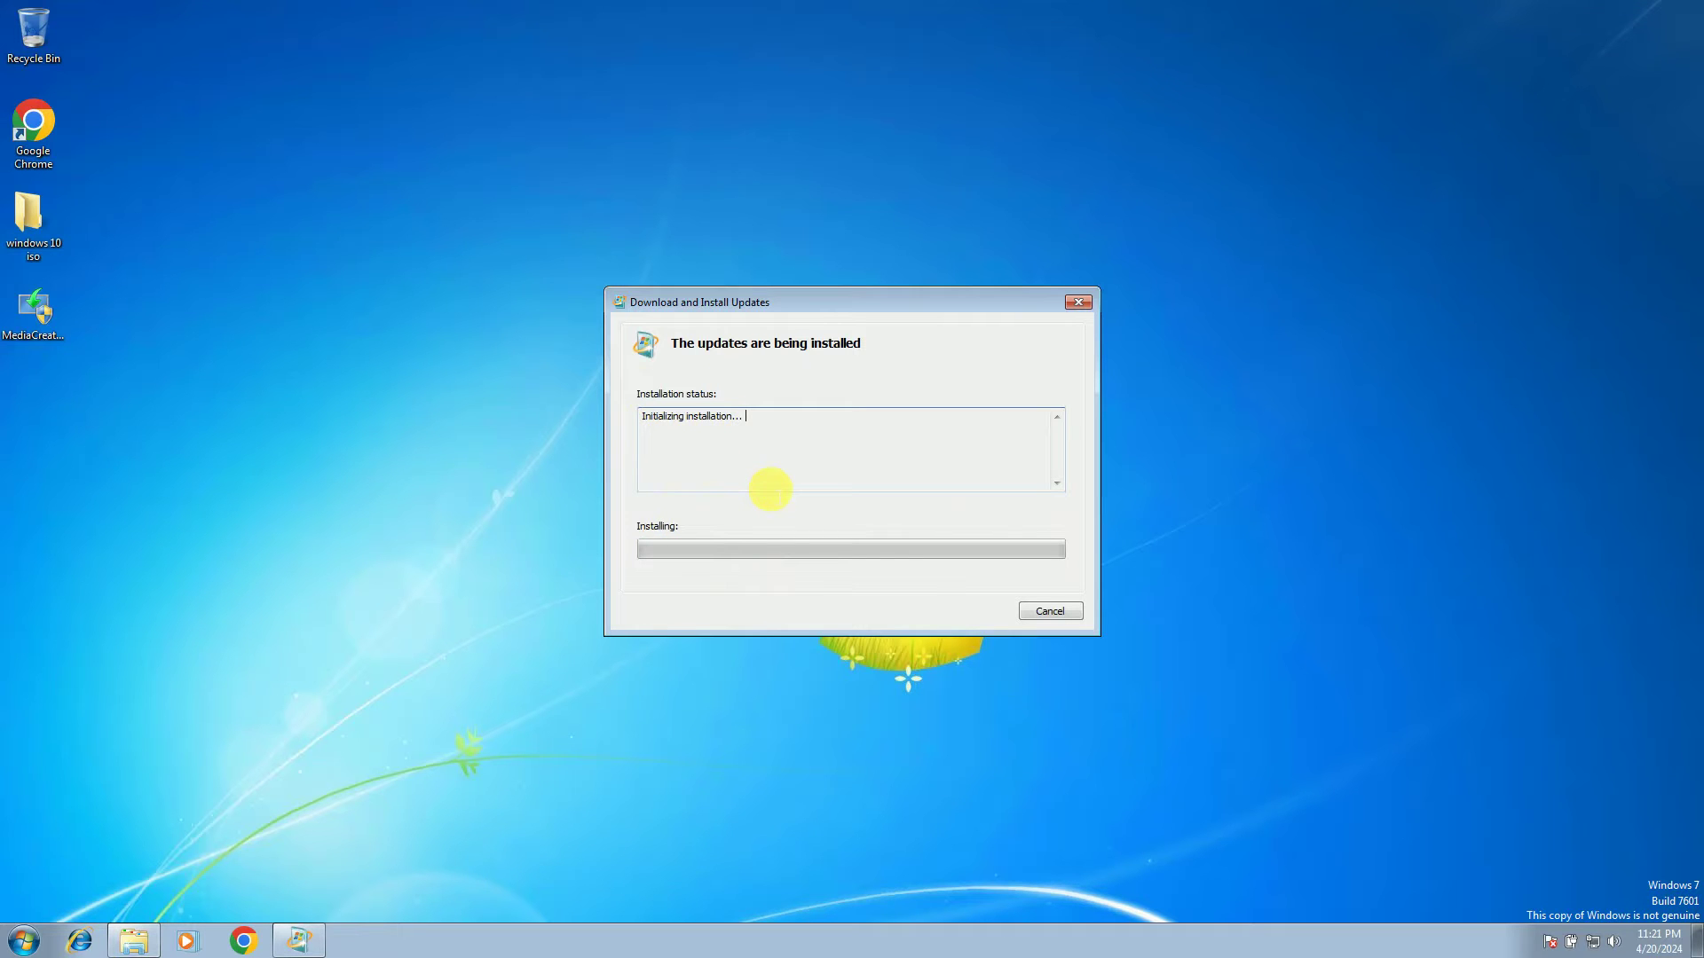
# Force-restart Windows to finish KB3140245, after briefly opening the Media Creation Tool's options
pyautogui.click(37, 338)
pyautogui.rightClick(36, 331)
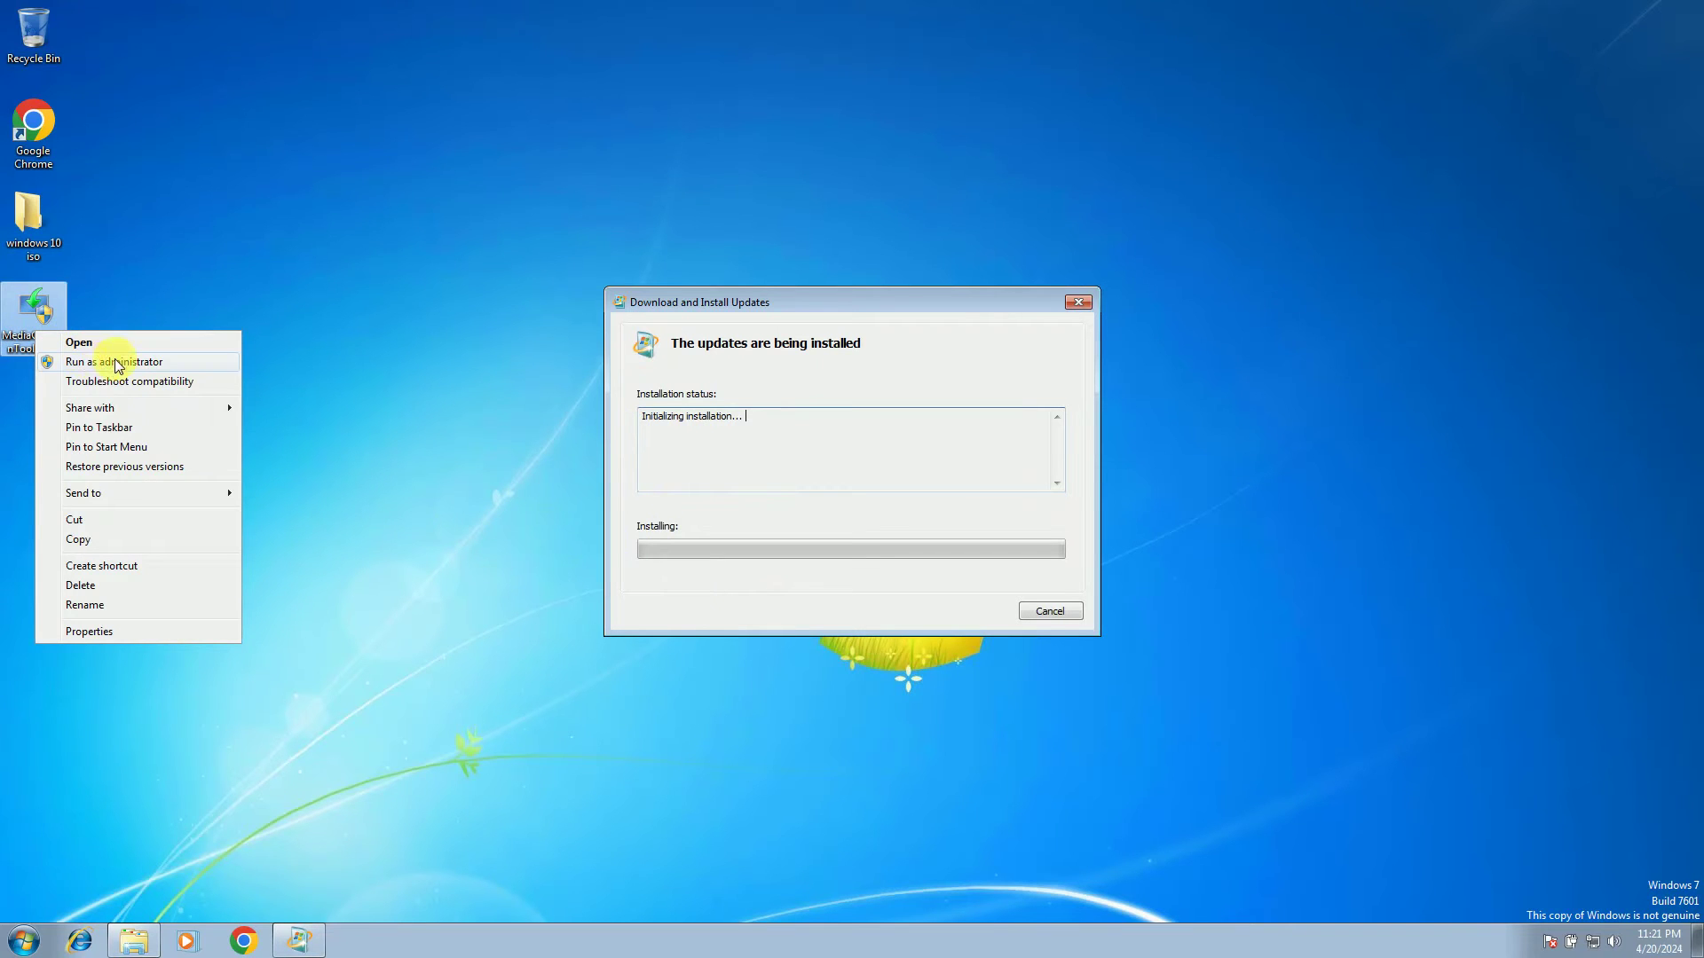
pyautogui.click(213, 300)
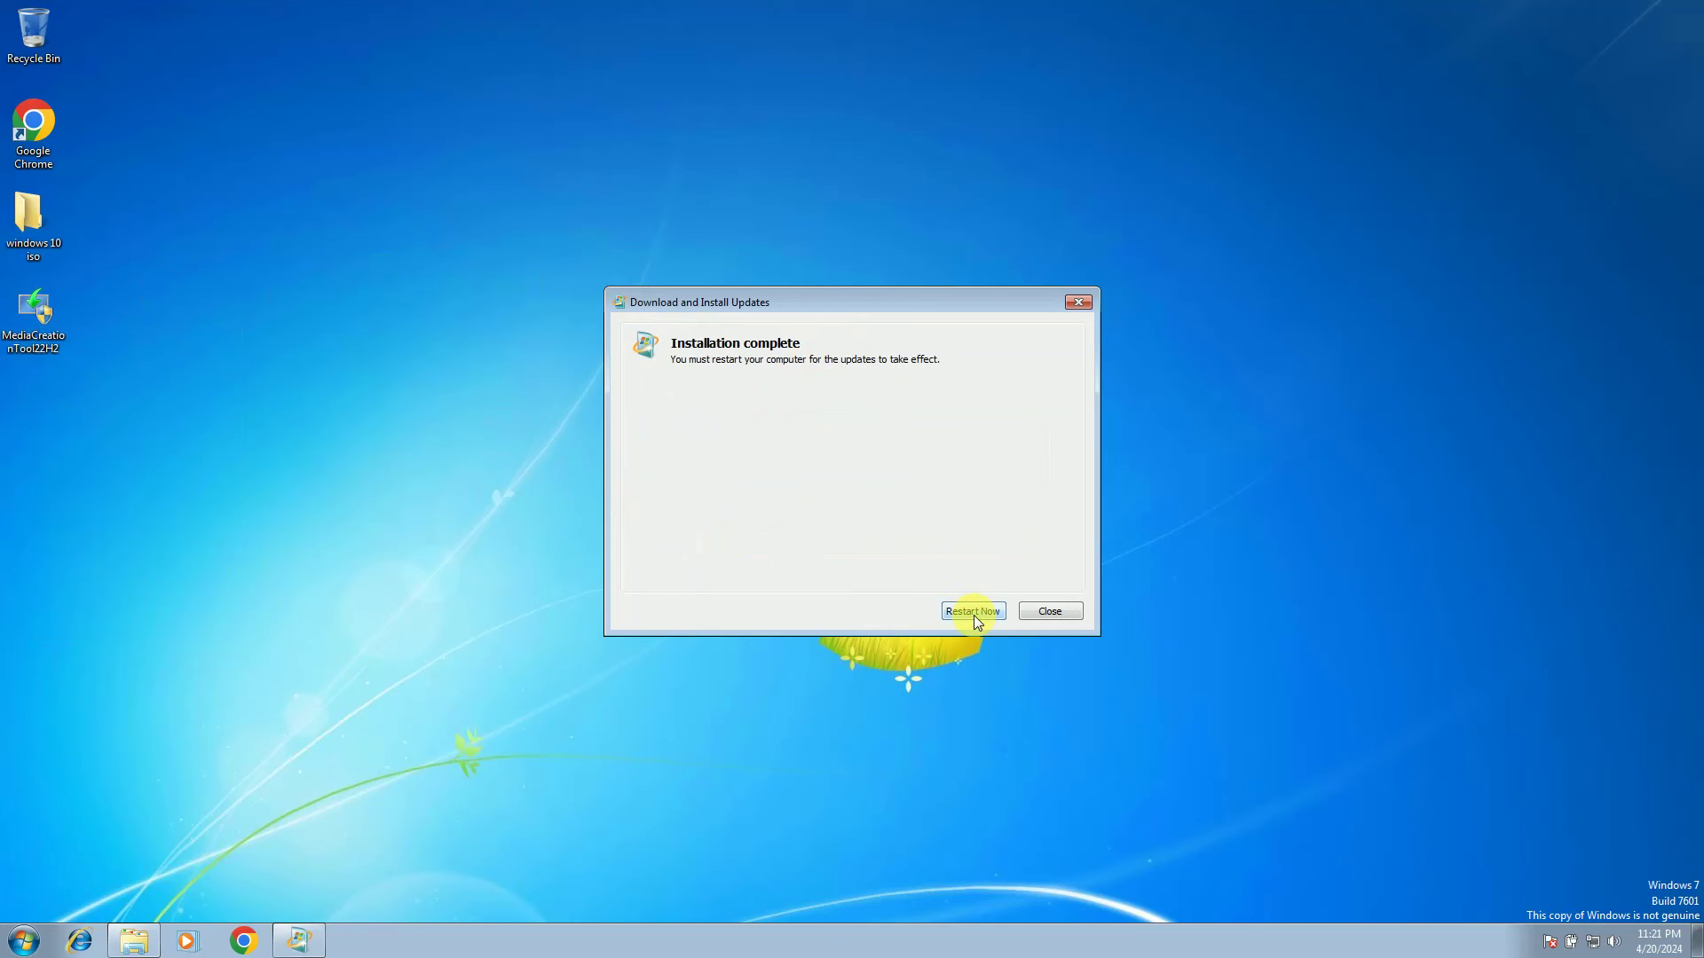
pyautogui.click(973, 612)
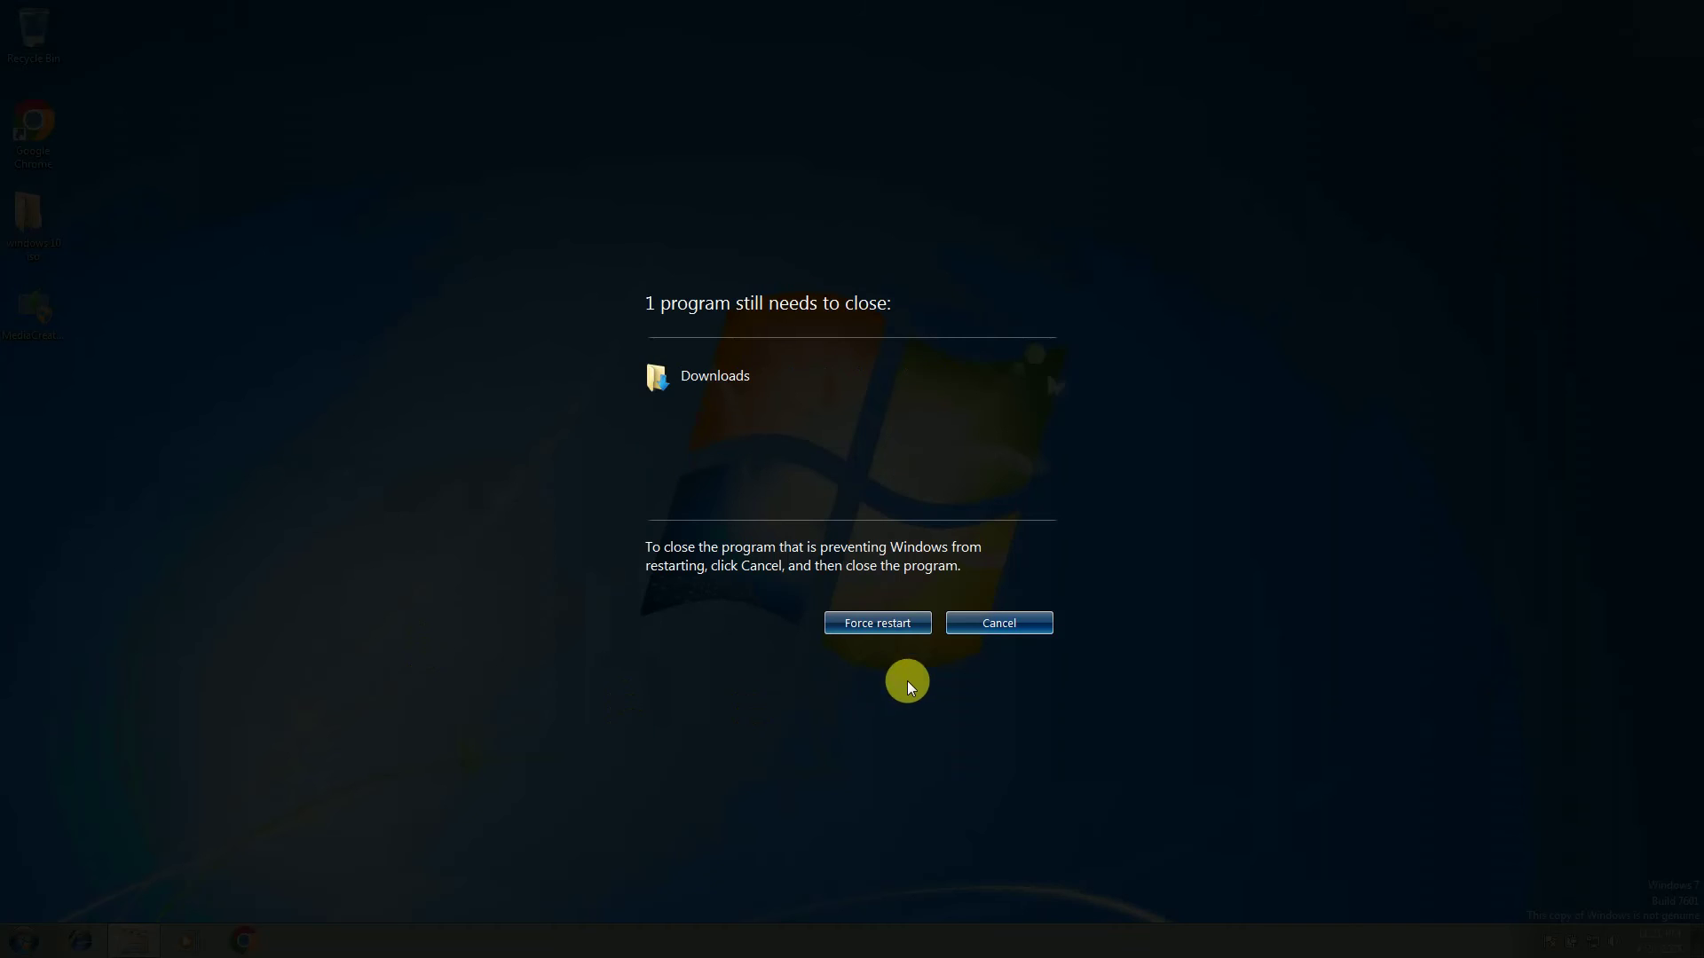
pyautogui.click(904, 626)
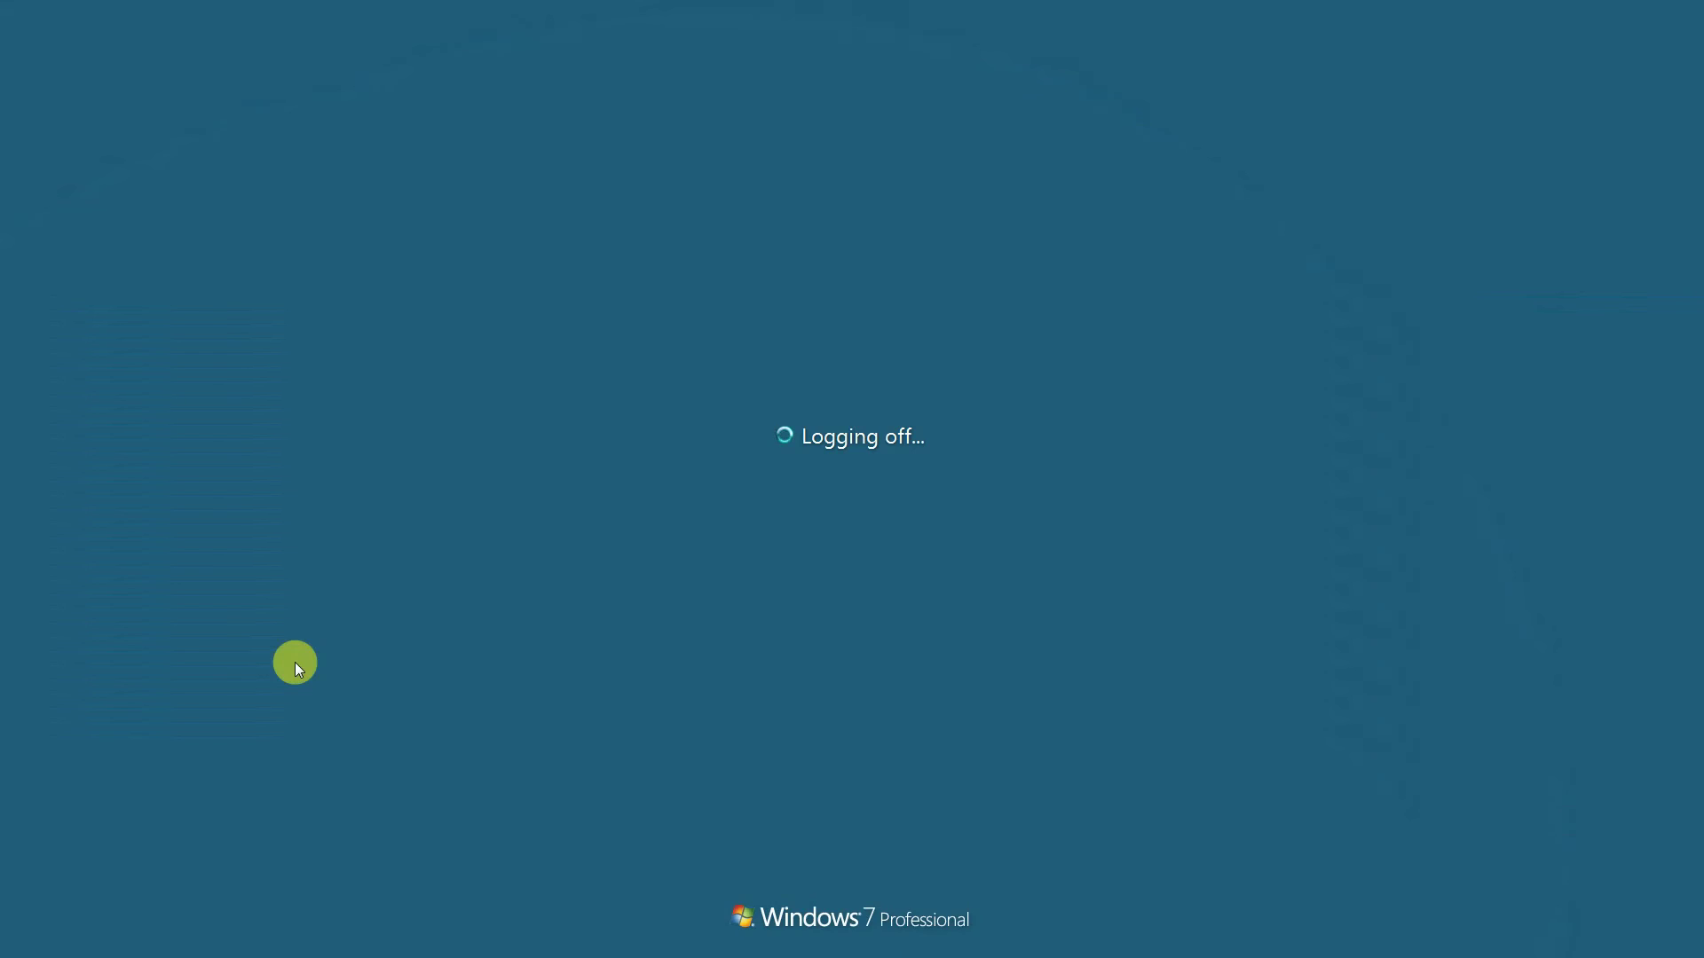